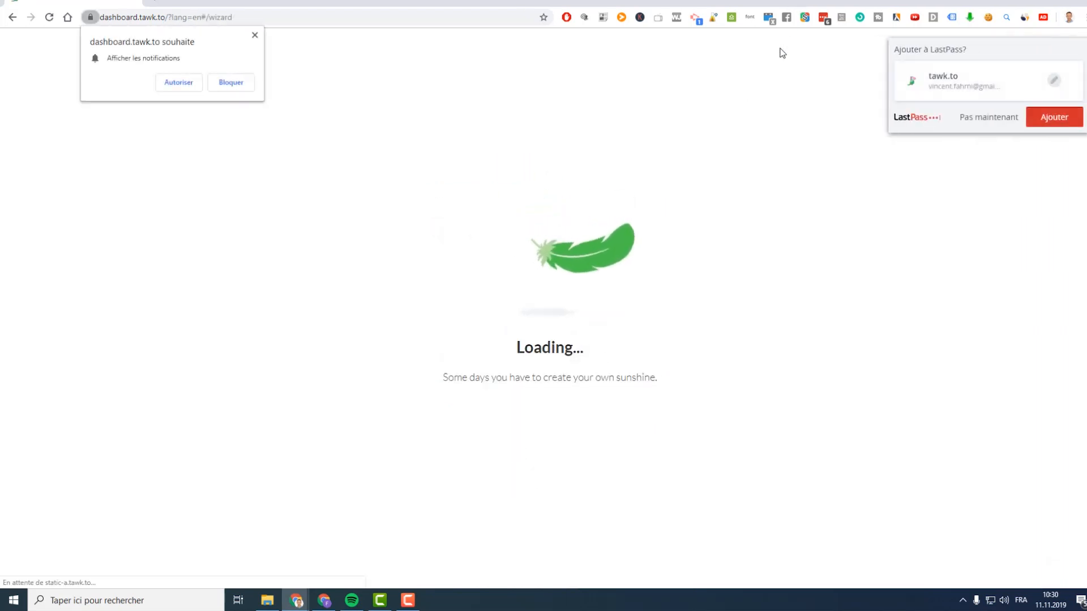
Save the tawk.to login in LastPass and confirm Français as the dashboard language in the setup wizard
left_click(1047, 120)
left_click(553, 260)
key("f")
left_click(485, 367)
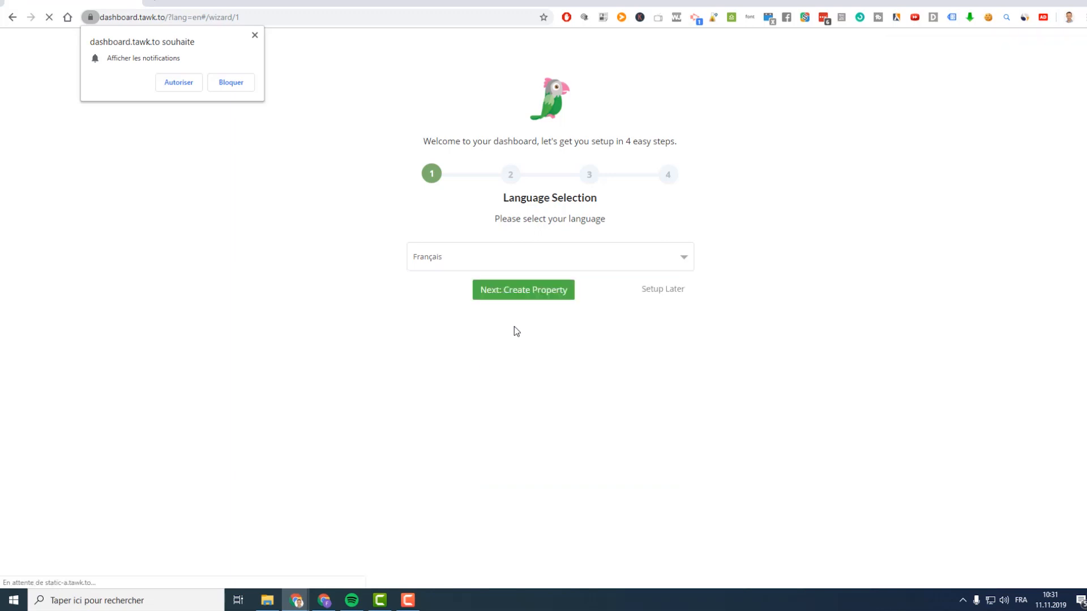
left_click(521, 291)
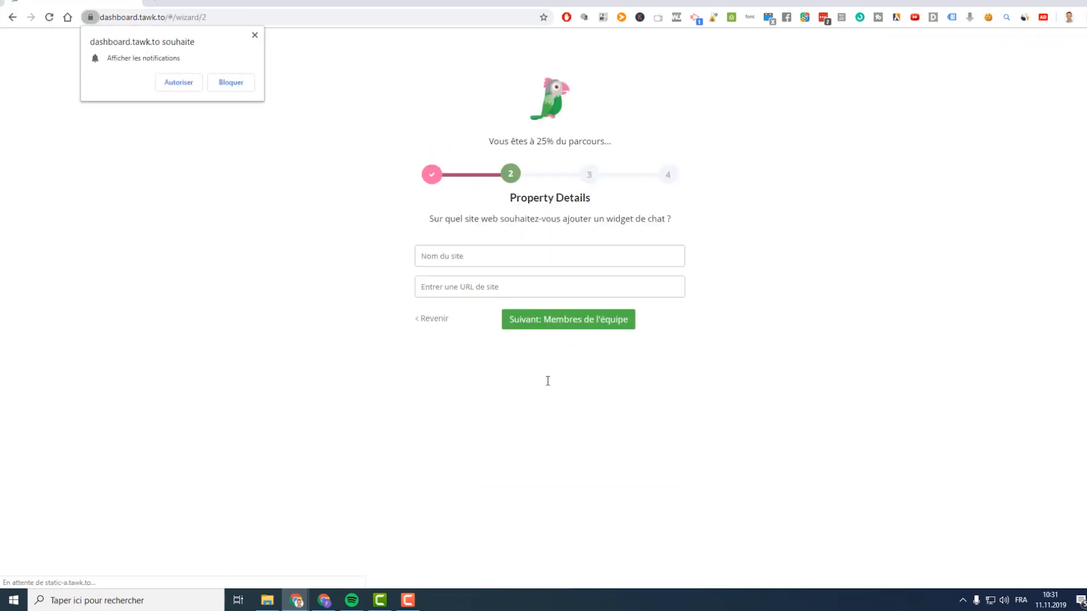
Enter Video Ads Impact as the site name in the property details
left_click(502, 260)
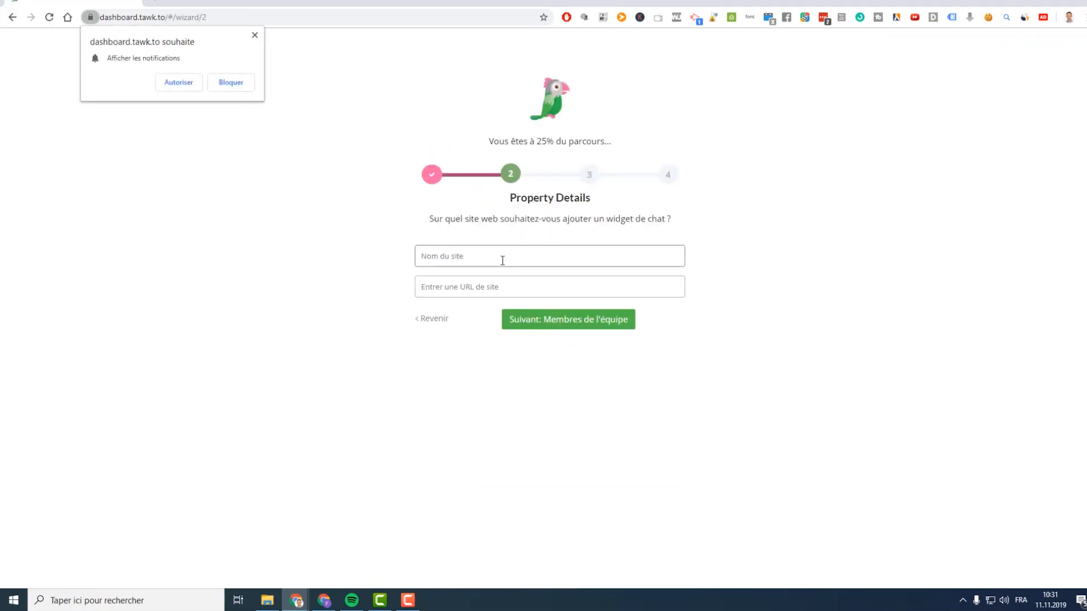
type("v")
key("BackSpace")
type("Video Ads Impact")
Fill in the site URL with the copied videoadsimpact.com address, remove the conference part, and submit the property details
left_click(495, 288)
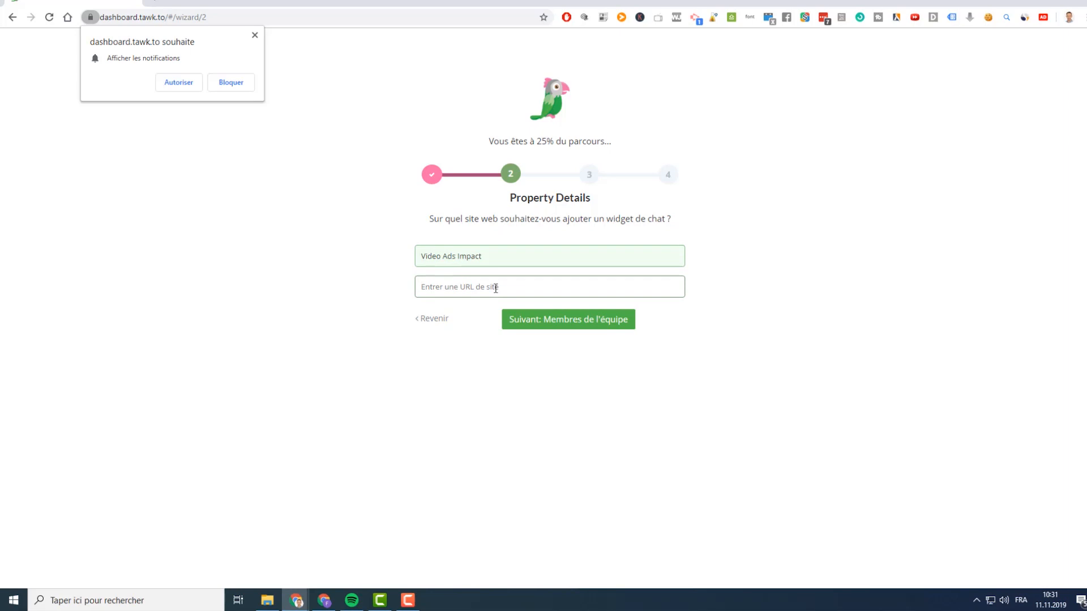
key("ctrl+t")
type("videoadsimpact.com/conference")
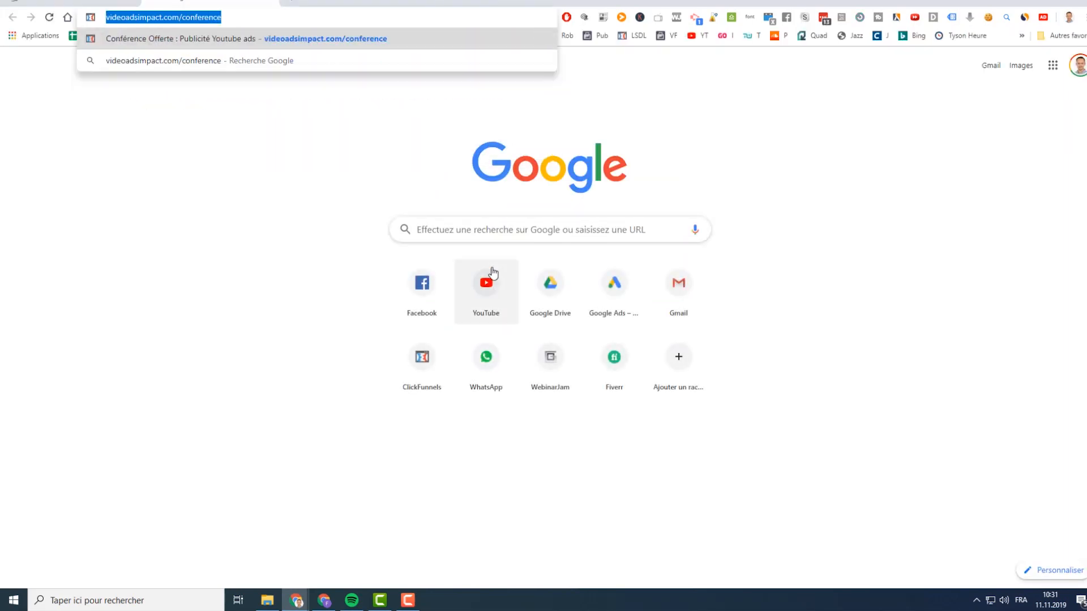
key("ctrl+c")
key("ctrl+w")
key("ctrl+v")
double_click(557, 288)
key("BackSpace")
left_click(589, 319)
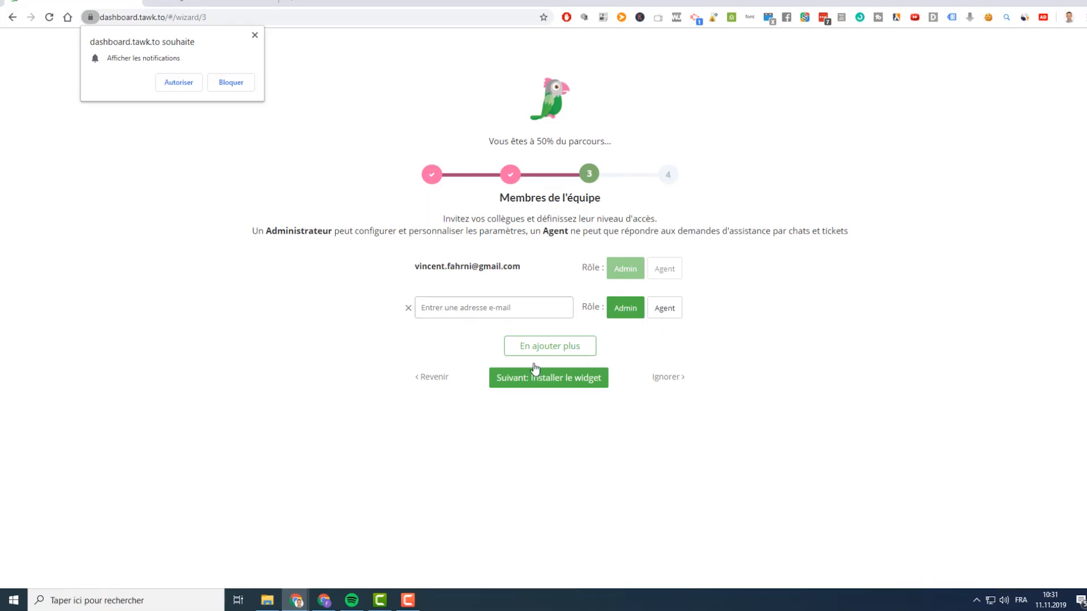
Pass the team members stage without inviting anyone and copy the widget installation code to the clipboard
left_click(556, 389)
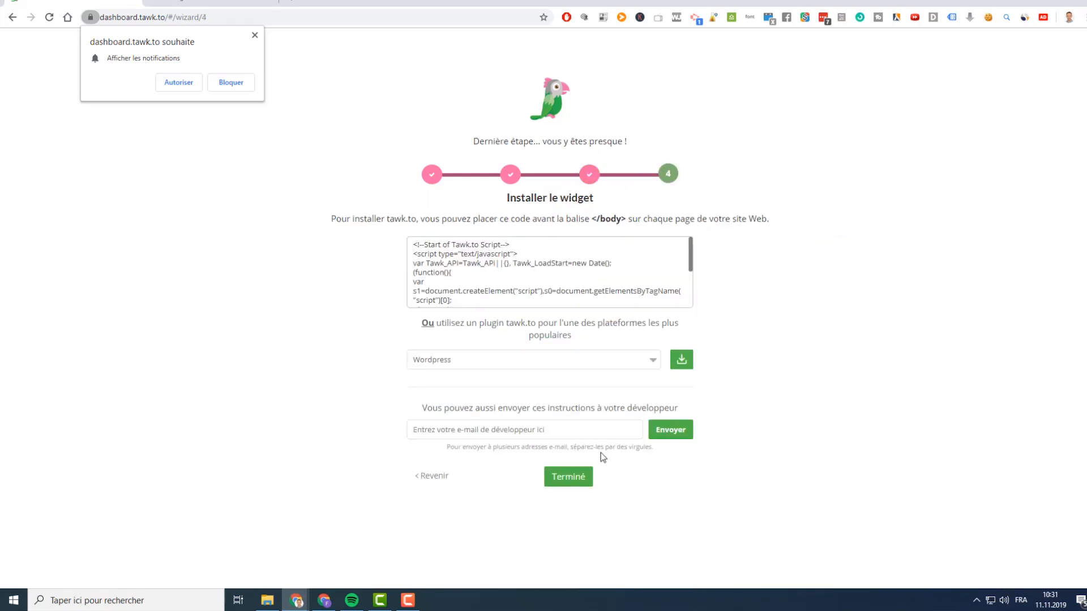
mouse_move(686, 258)
left_click_drag(691, 254, 692, 284)
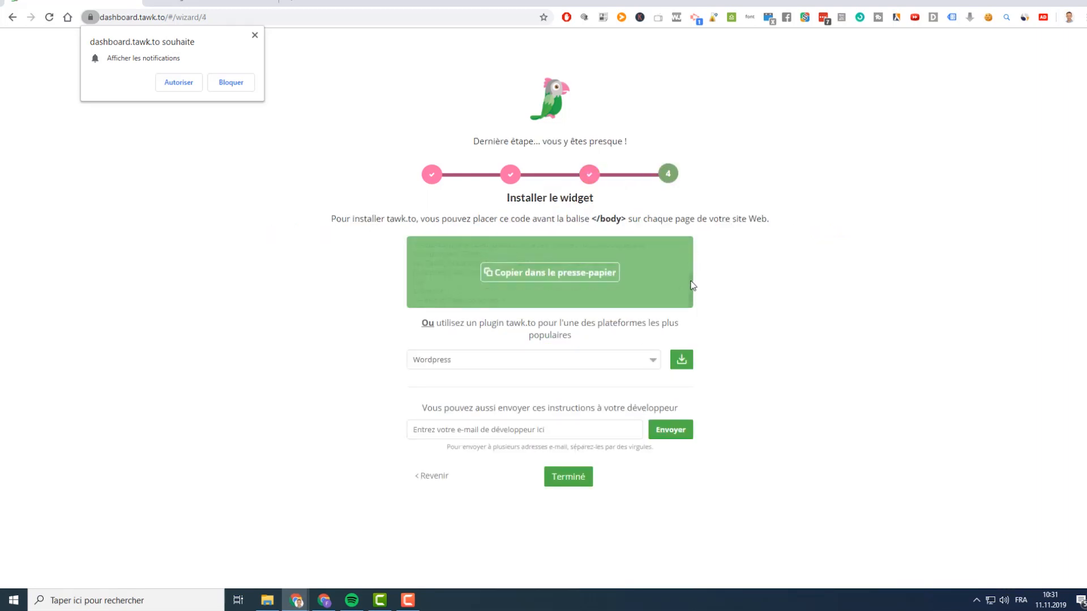
left_click(571, 276)
Switch to the ClickFunnels dashboard, search for "video" and open the VIDEO ADS IMPACT funnel
left_click(293, 3)
type("app")
key("Return")
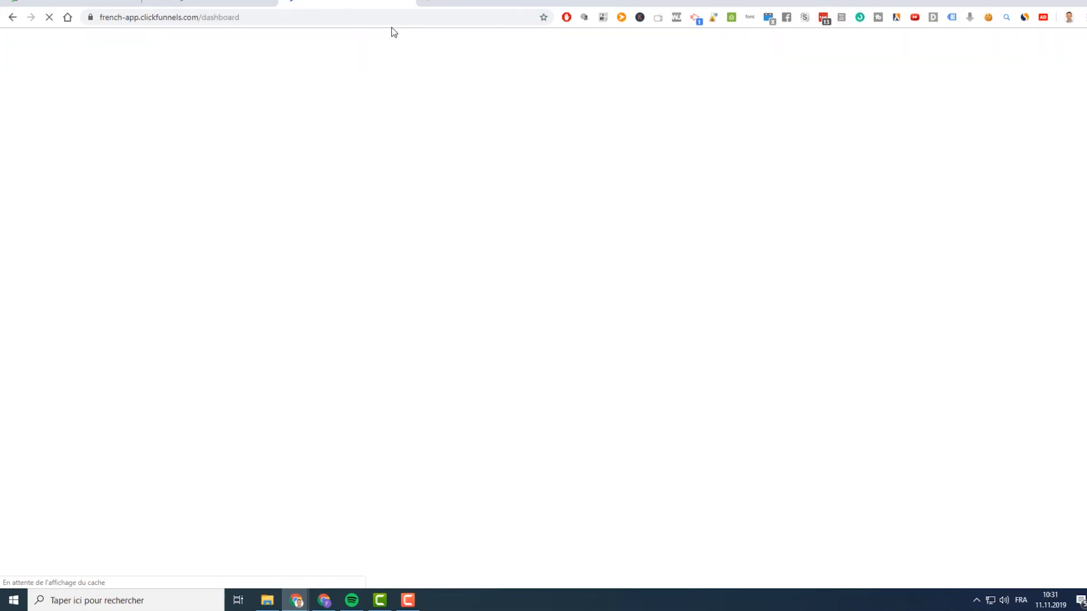
type("video")
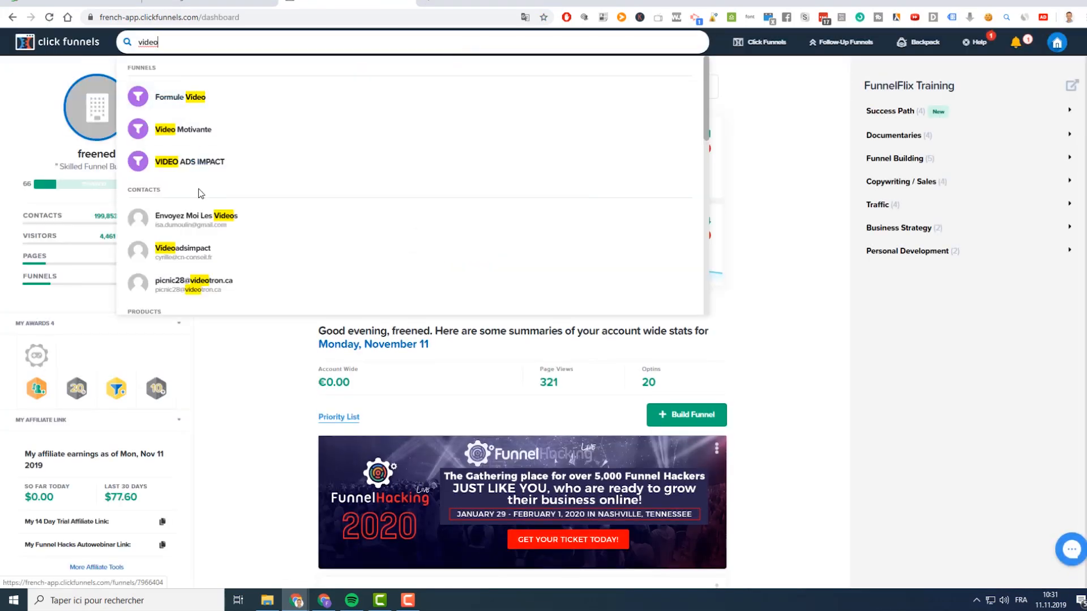
left_click(200, 170)
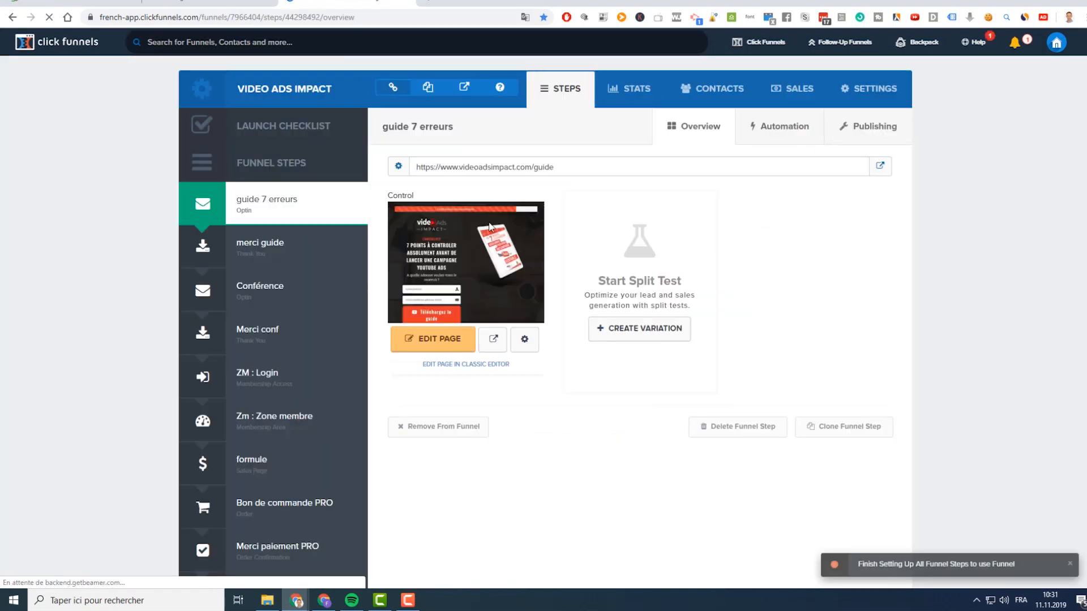
Open the funnel's Bon de commande PRO order page in the page editor
left_click(886, 91)
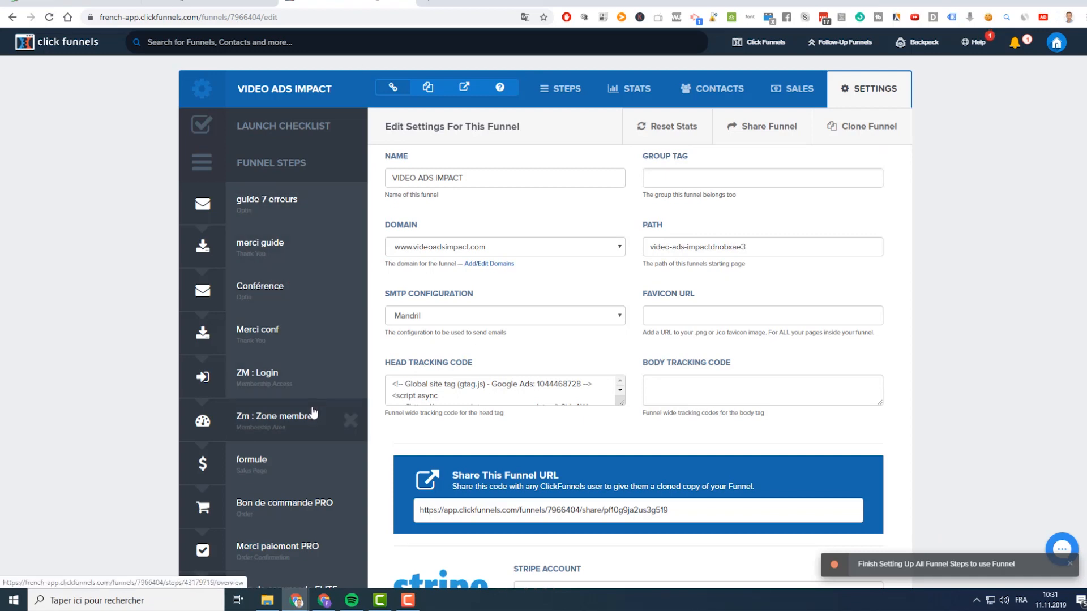
scroll(322, 439, "down", 2)
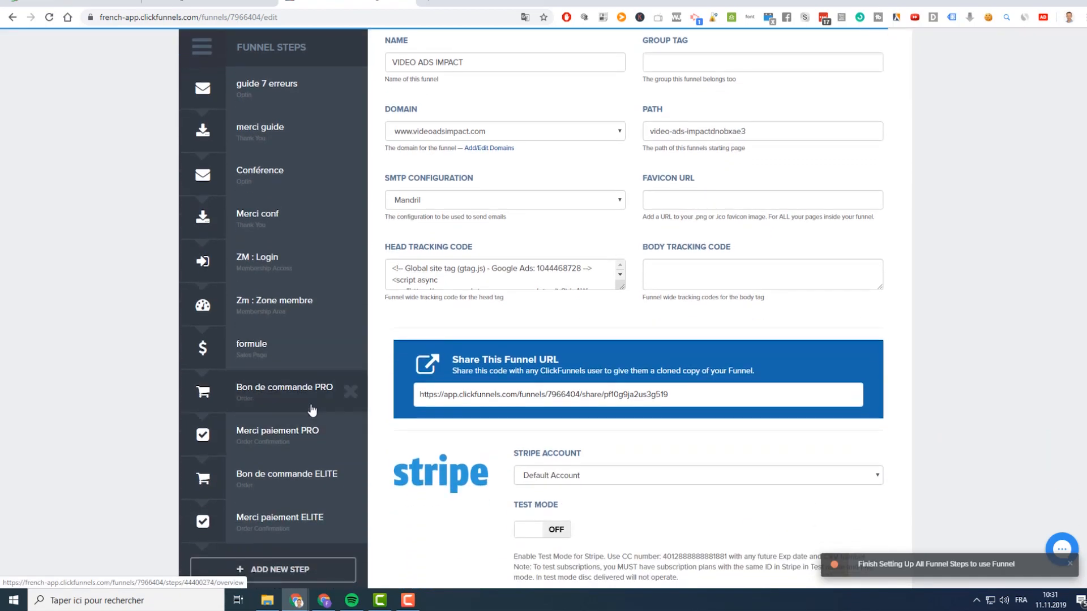
left_click(311, 410)
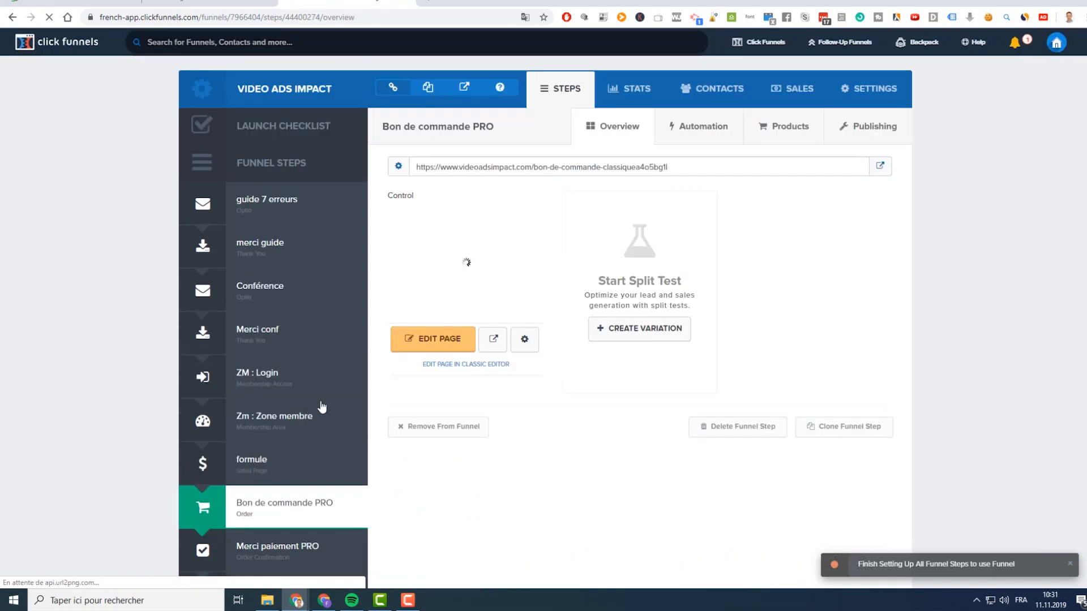
left_click(451, 344)
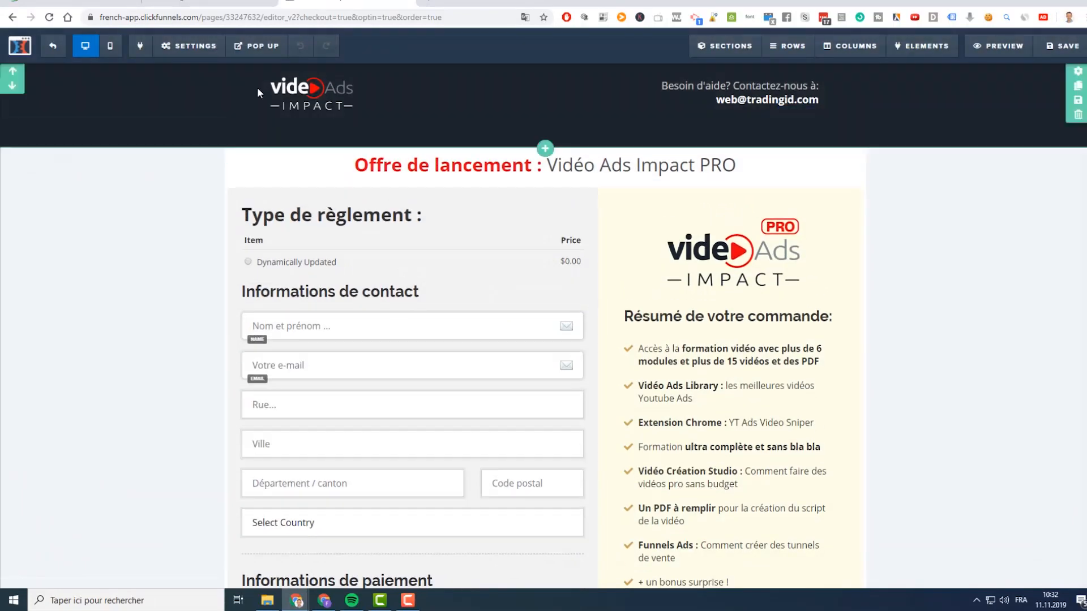
Open the order page's header tracking code and go to the end of the Facebook Pixel script
mouse_move(194, 50)
left_click(214, 120)
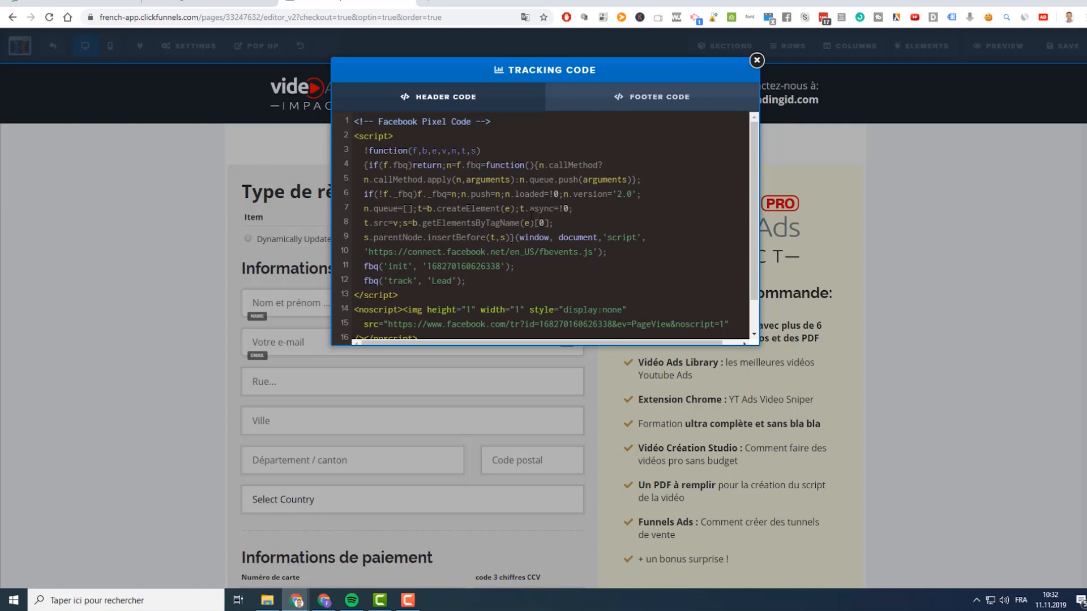
scroll(531, 215, "down", 2)
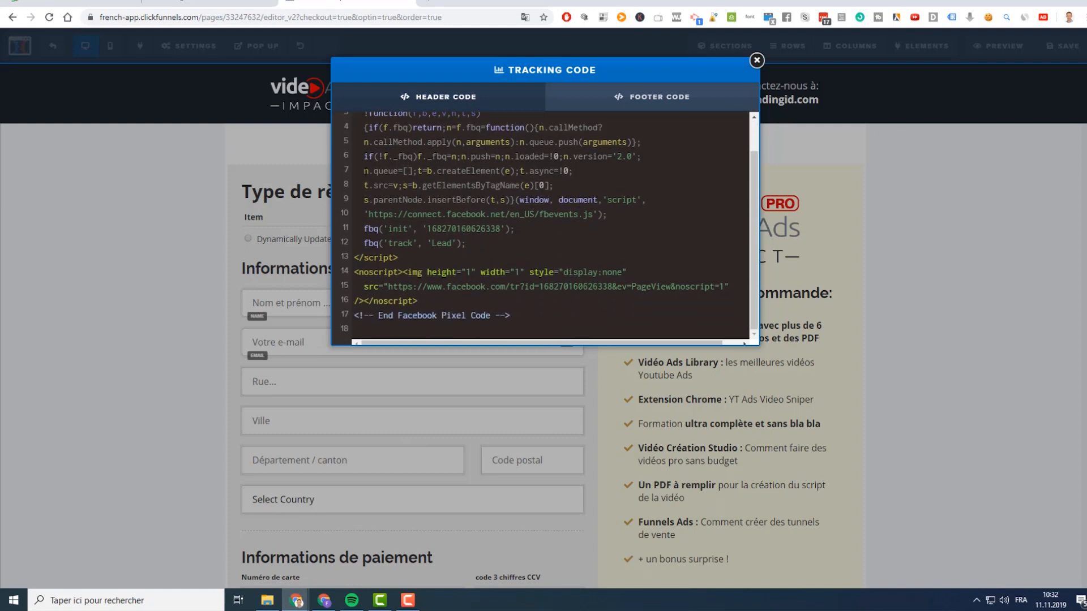
Return to the tawk.to setup wizard and copy the widget installation code again
left_click(74, 3)
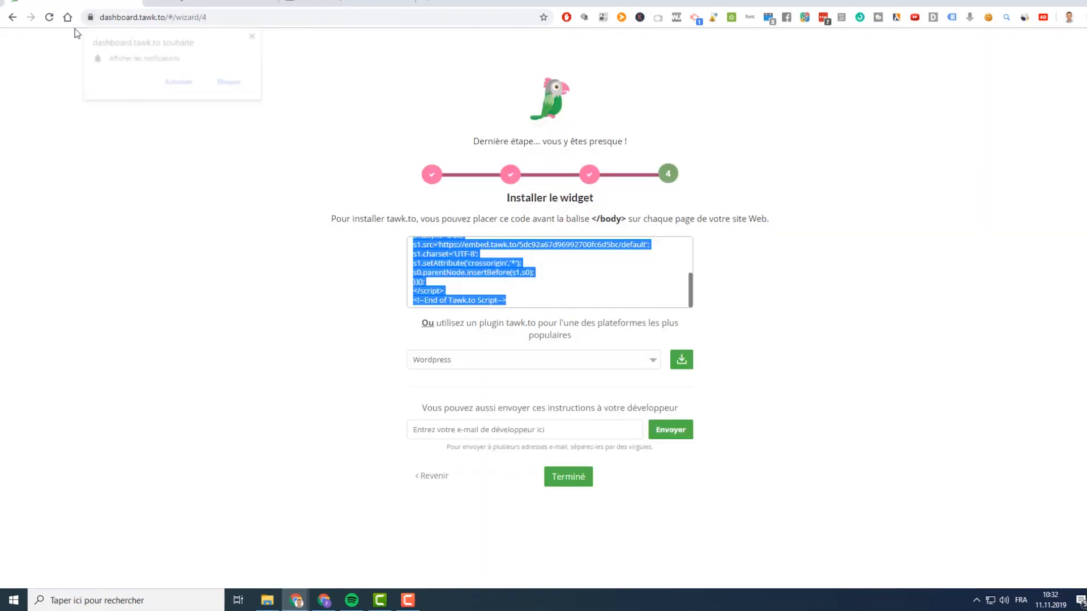
right_click(442, 260)
left_click(772, 295)
left_click(554, 274)
Paste the tawk.to script into the order page's header tracking code, save the page and preview it
left_click(317, 3)
key("ctrl+v")
left_click(757, 60)
left_click(1061, 46)
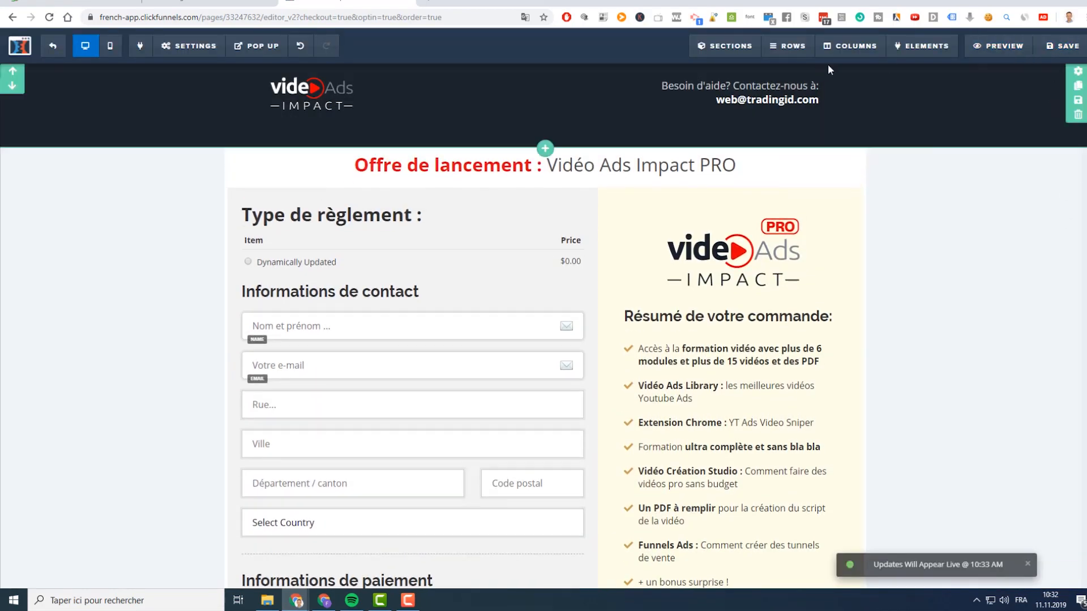
left_click(1002, 50)
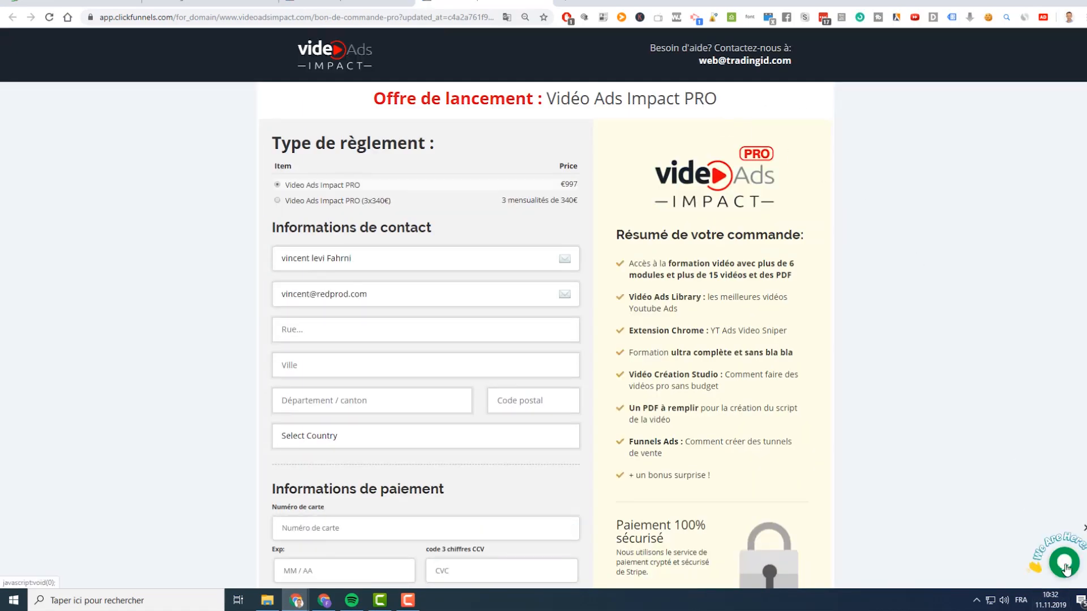
left_click(329, 3)
Finish the tawk.to setup wizard, decline the dashboard tour and dismiss the browser notification request
left_click(98, 3)
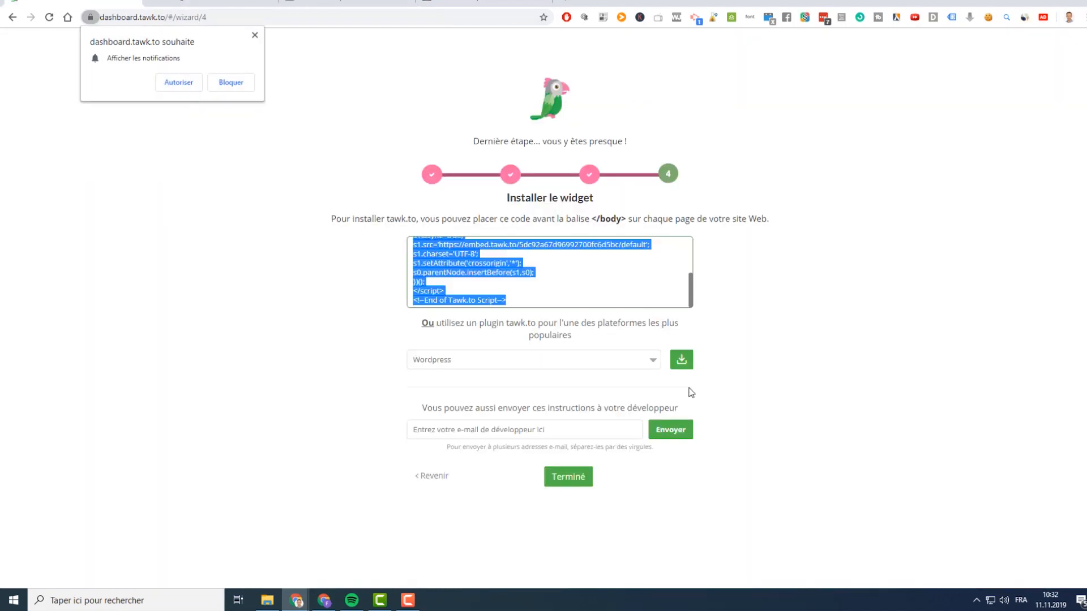
left_click(577, 481)
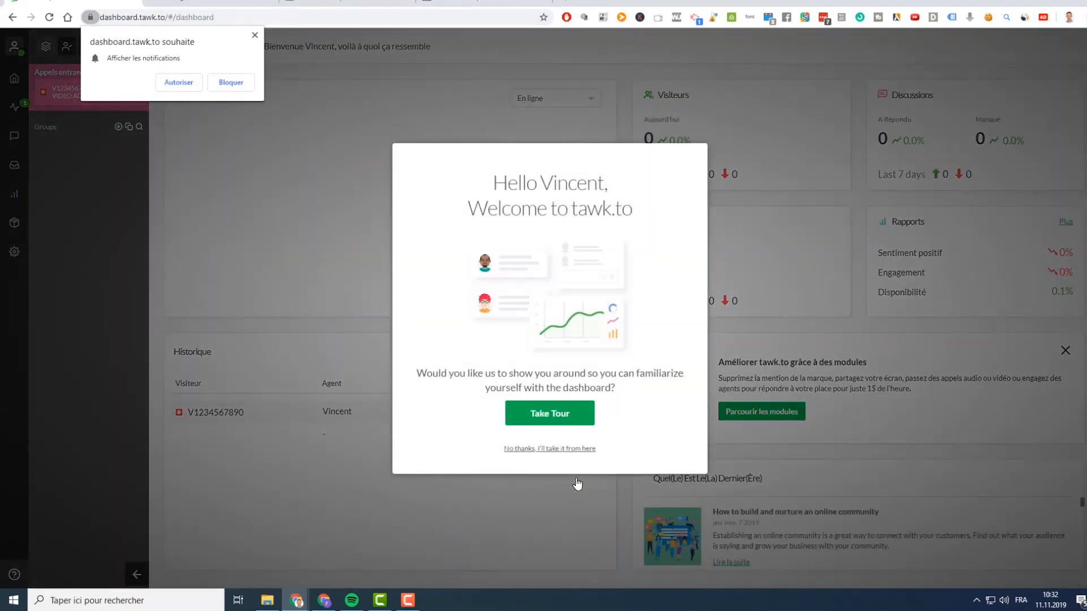
left_click(522, 451)
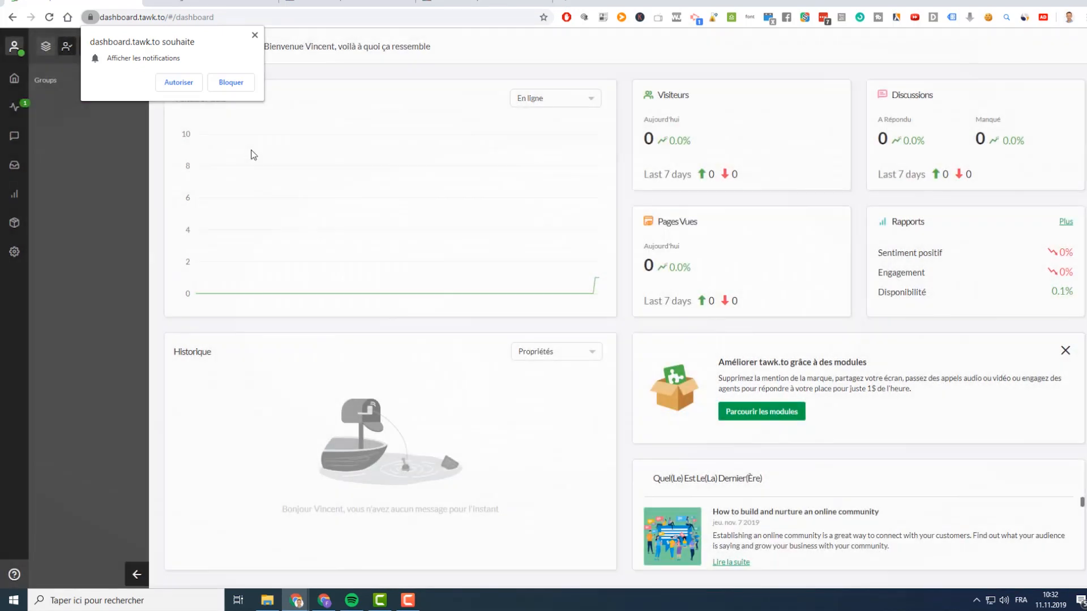
left_click(254, 36)
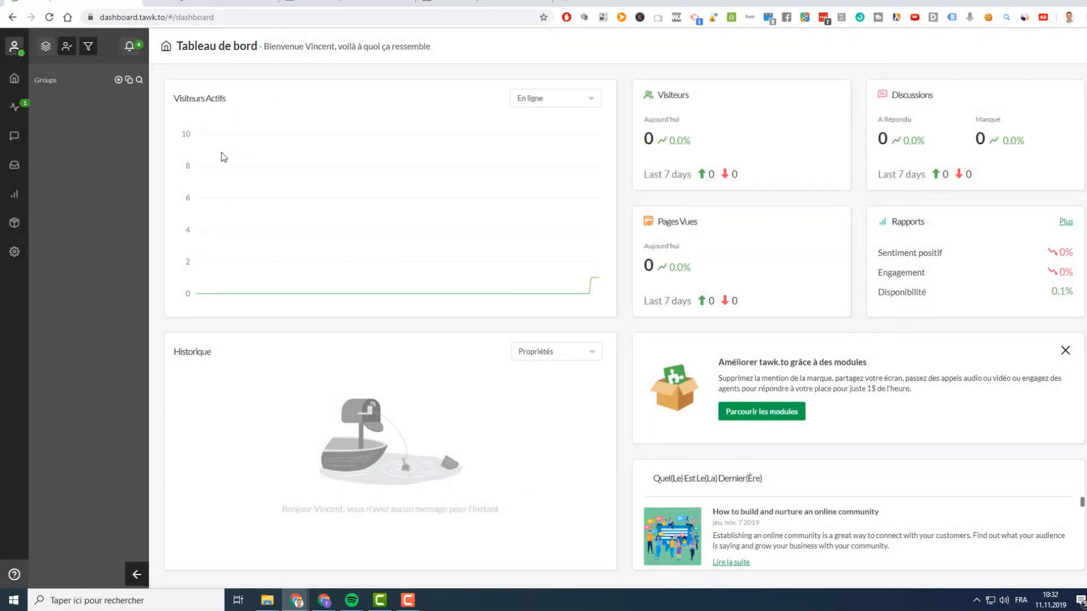
Rename the Default chat widget to Video Ads Impact in its settings and save the change
left_click(14, 253)
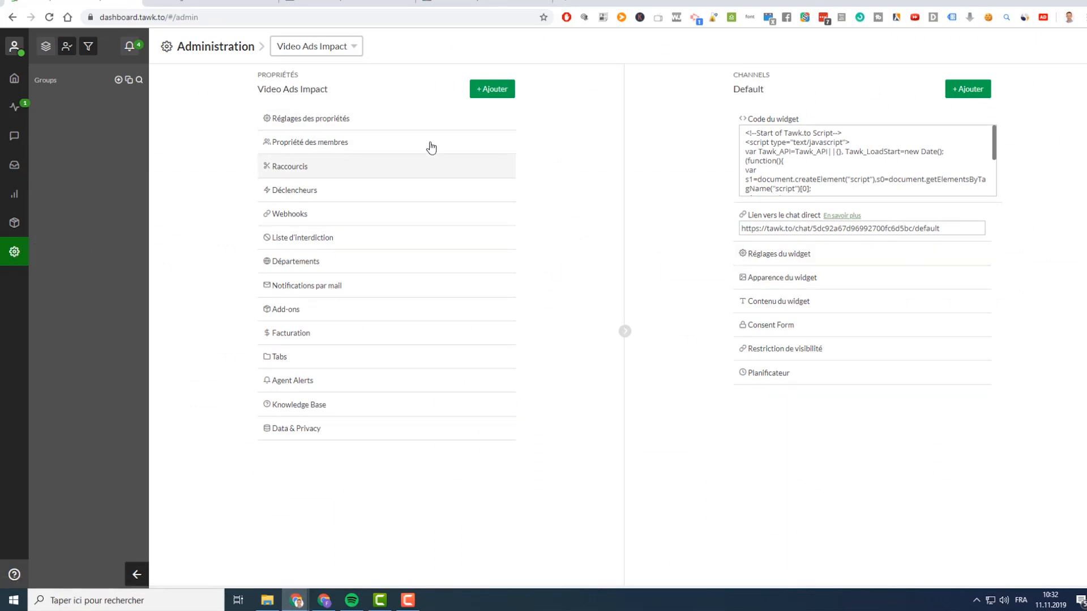
left_click(784, 260)
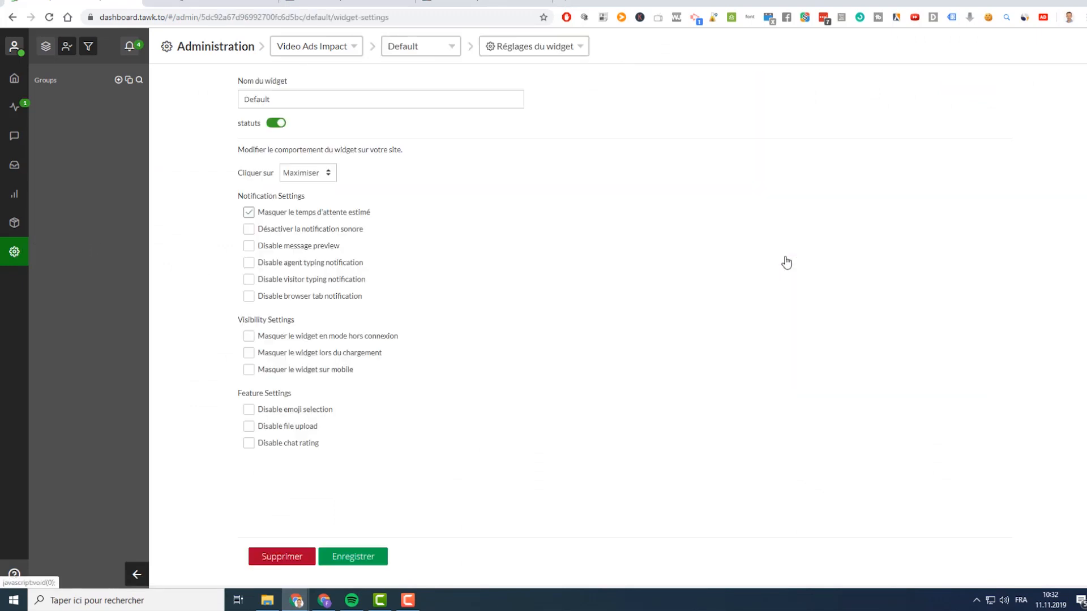
double_click(284, 94)
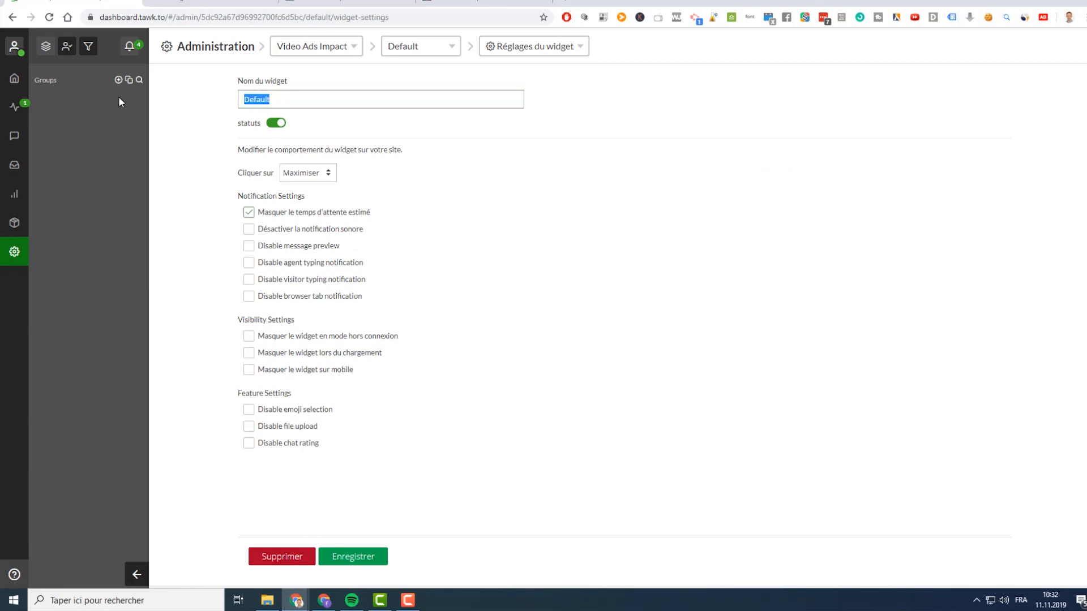
type("Video Ads Impact")
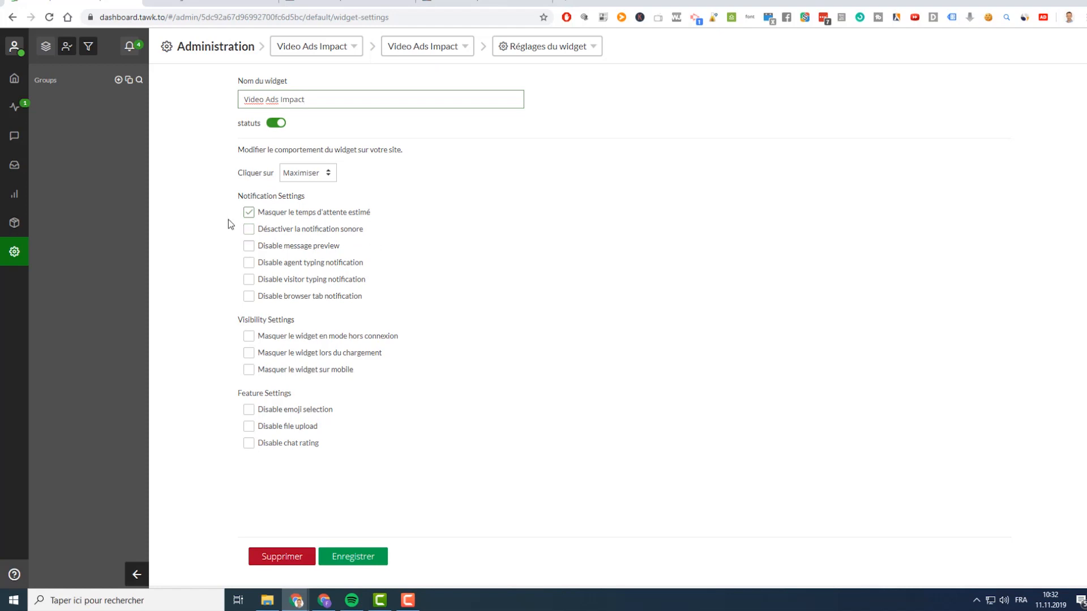
left_click(358, 559)
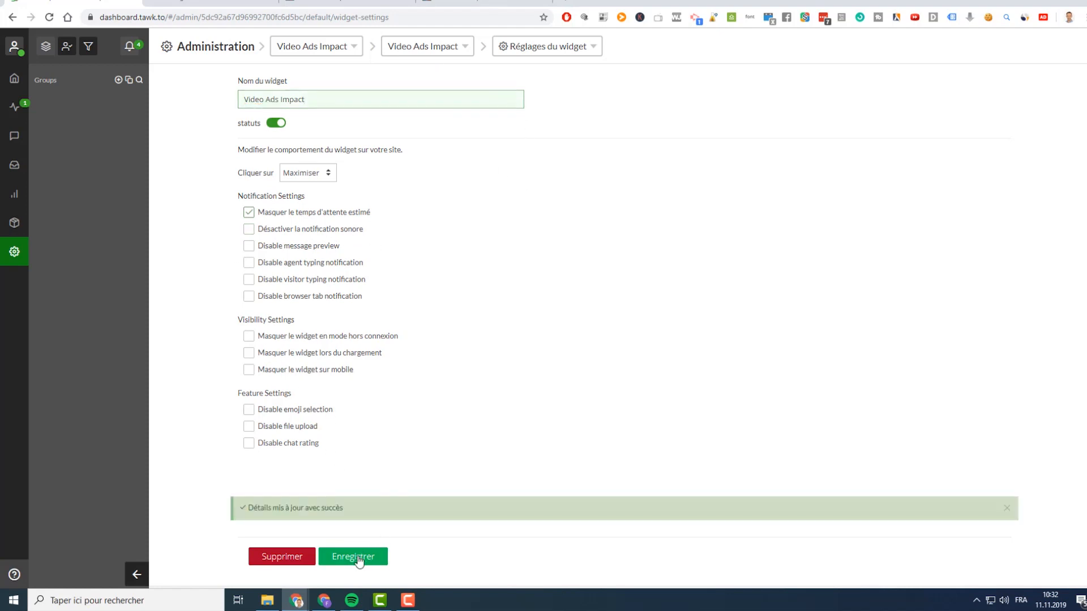
Open the widget's appearance settings and choose the rectangular "En ligne" bar style for the desktop widget
left_click(554, 50)
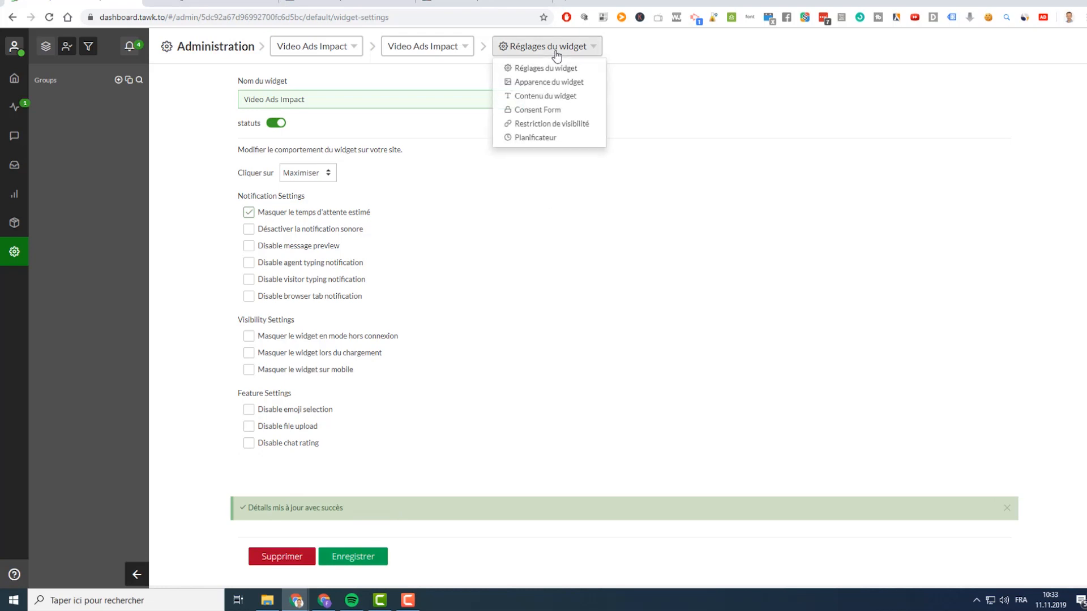
left_click(564, 89)
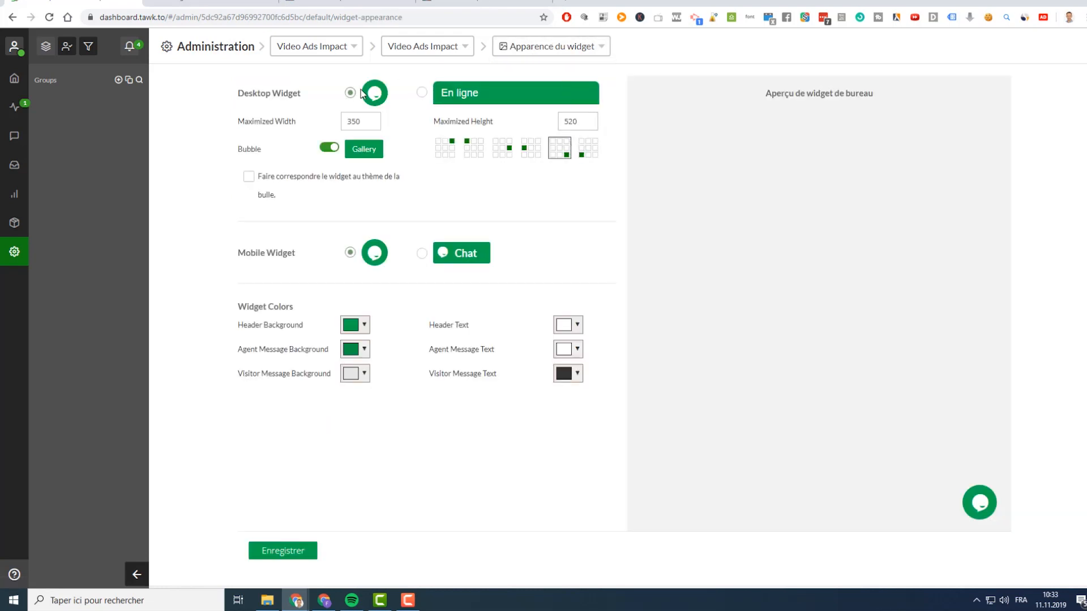
left_click(420, 94)
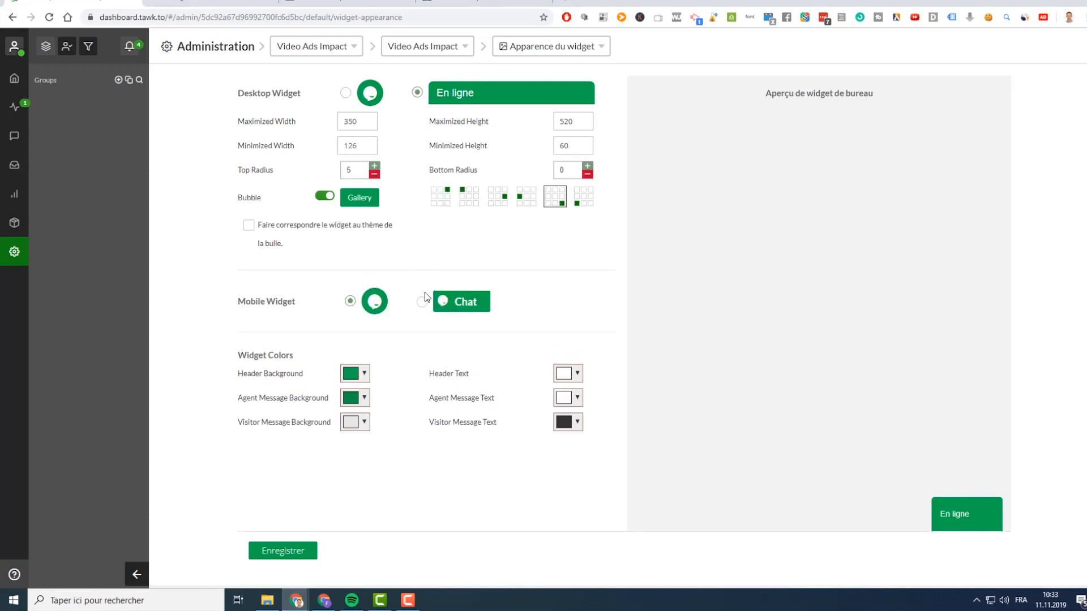
Set the widget's header background colour to red, #ff0017
left_click(355, 374)
left_click_drag(439, 457, 436, 467)
left_click_drag(419, 397, 435, 378)
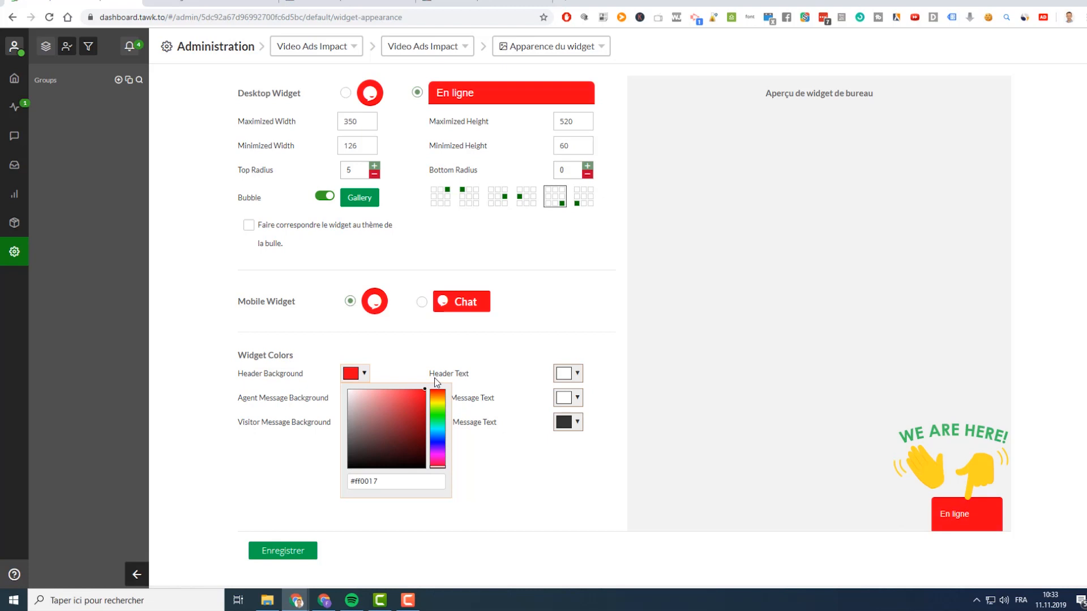
left_click(571, 291)
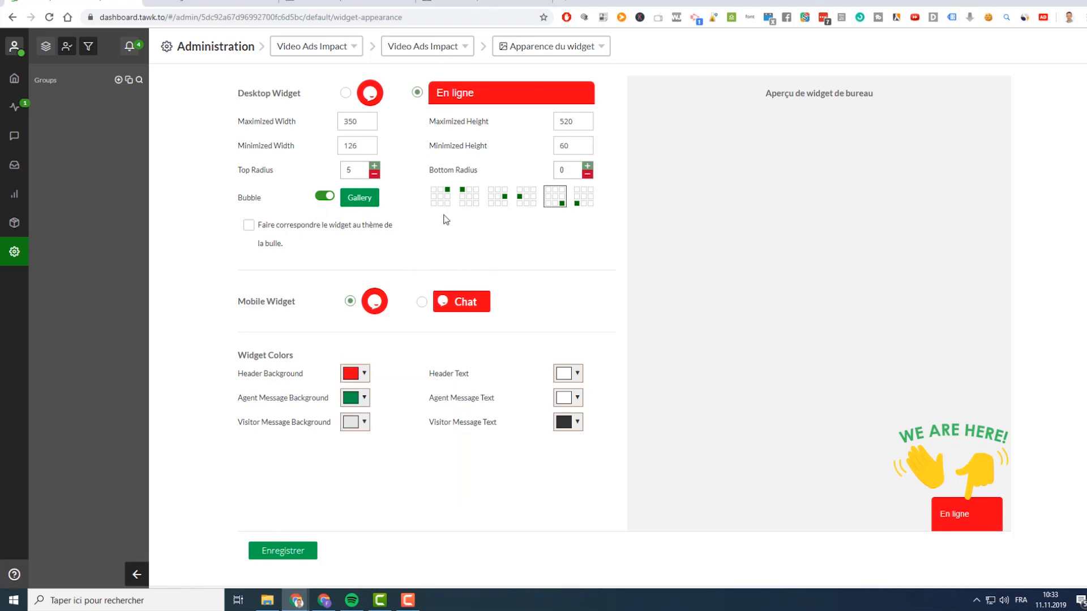
Try the teal diagonal arrow from the bubble gallery as the desktop widget's attention bubble
left_click(325, 197)
left_click(326, 197)
left_click(360, 202)
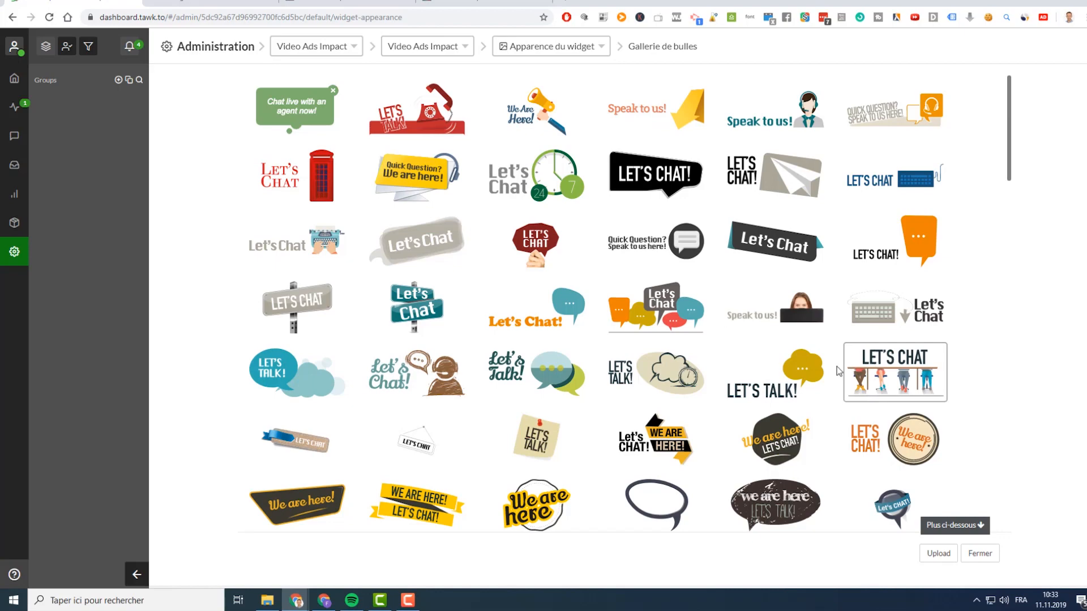
scroll(818, 425, "down", 10)
scroll(820, 423, "down", 7)
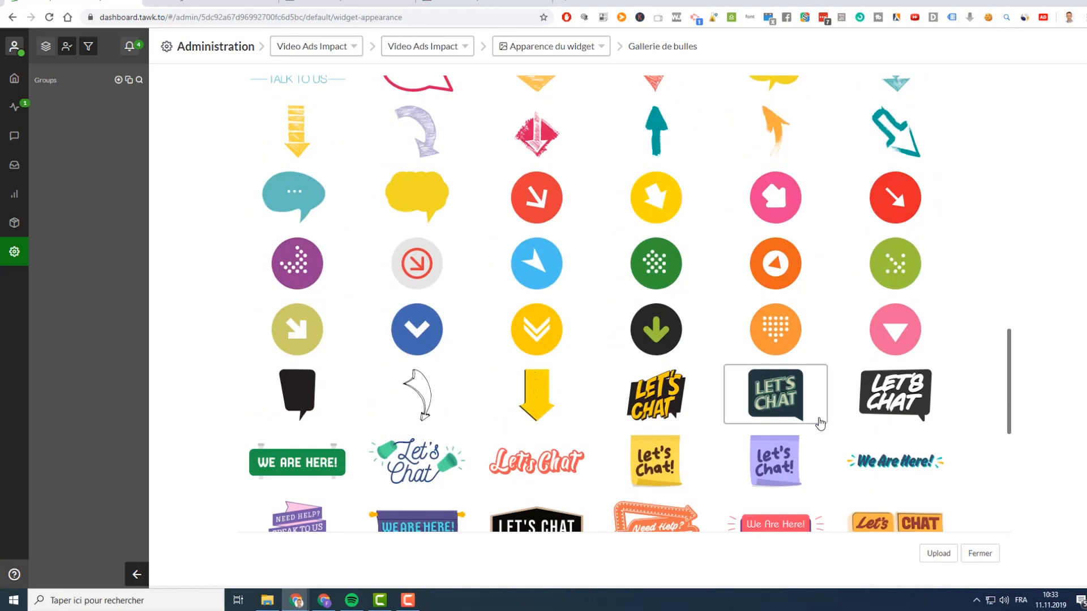
scroll(855, 250, "up", 2)
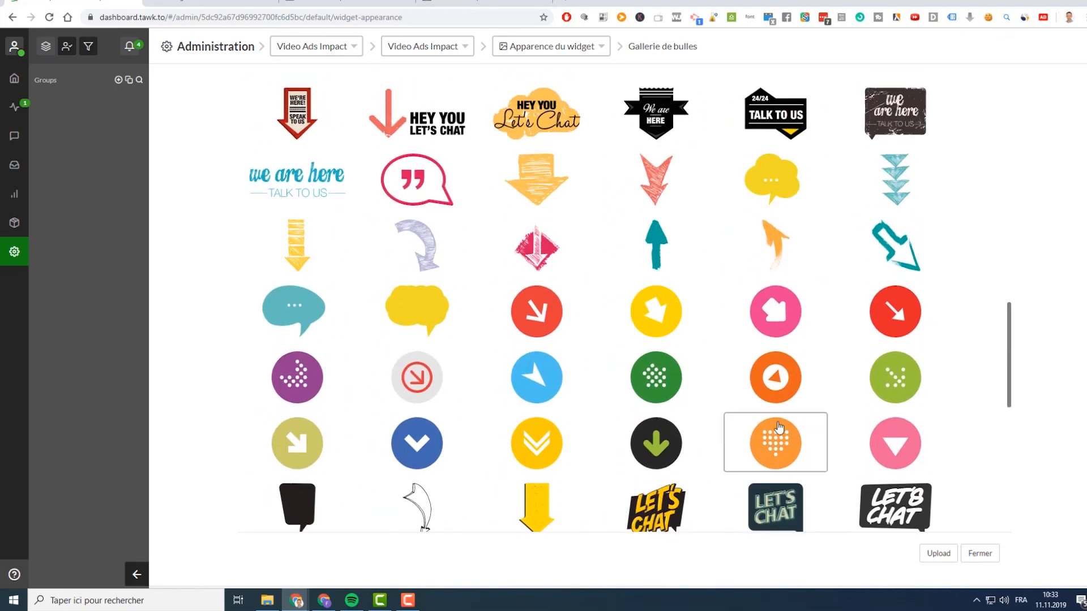
left_click(855, 250)
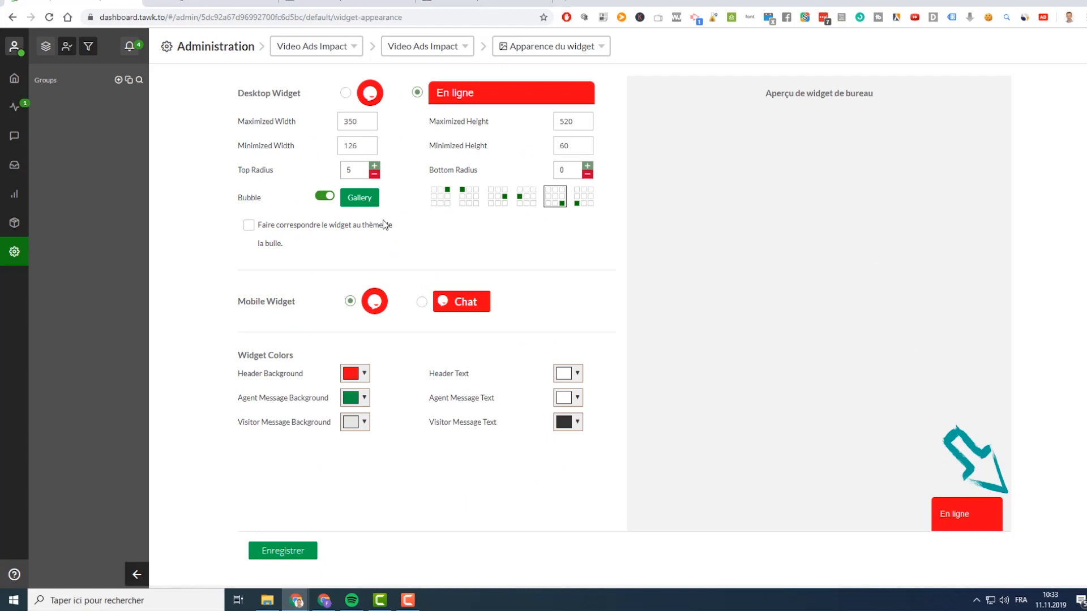
Turn off the desktop widget's attention bubble and save the appearance settings
left_click(324, 196)
left_click(283, 551)
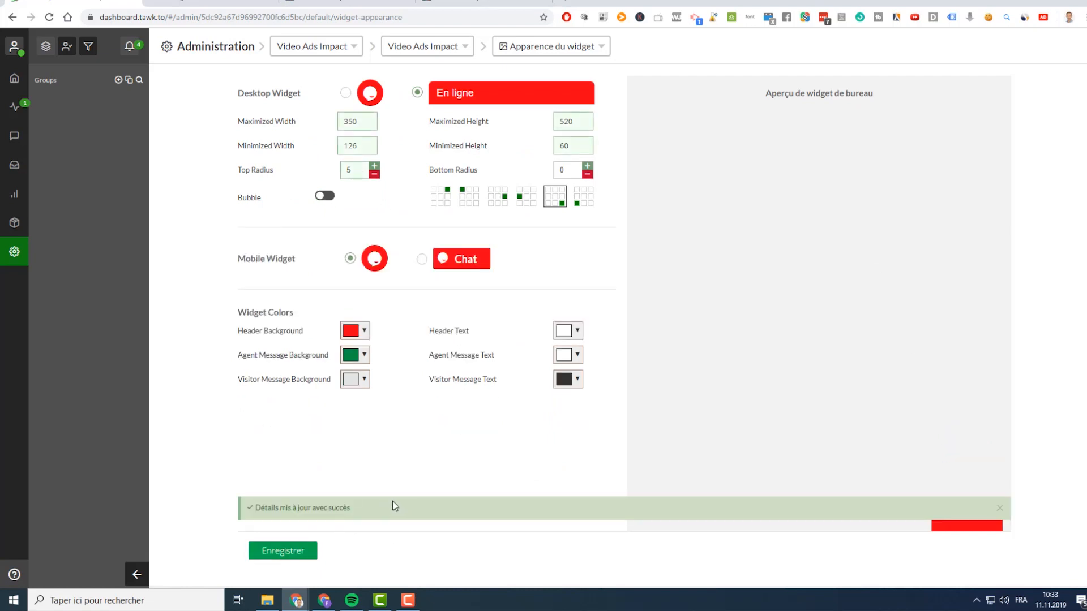
Reload the ClickFunnels order page and open the chat widget to check its appearance
left_click(464, 4)
key("F5")
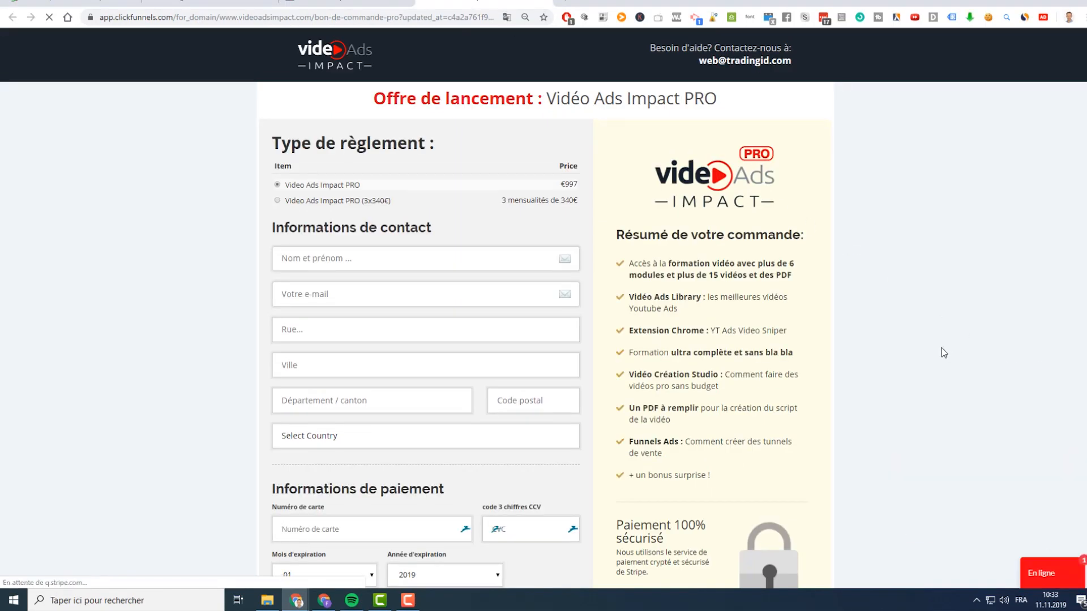
left_click(1050, 575)
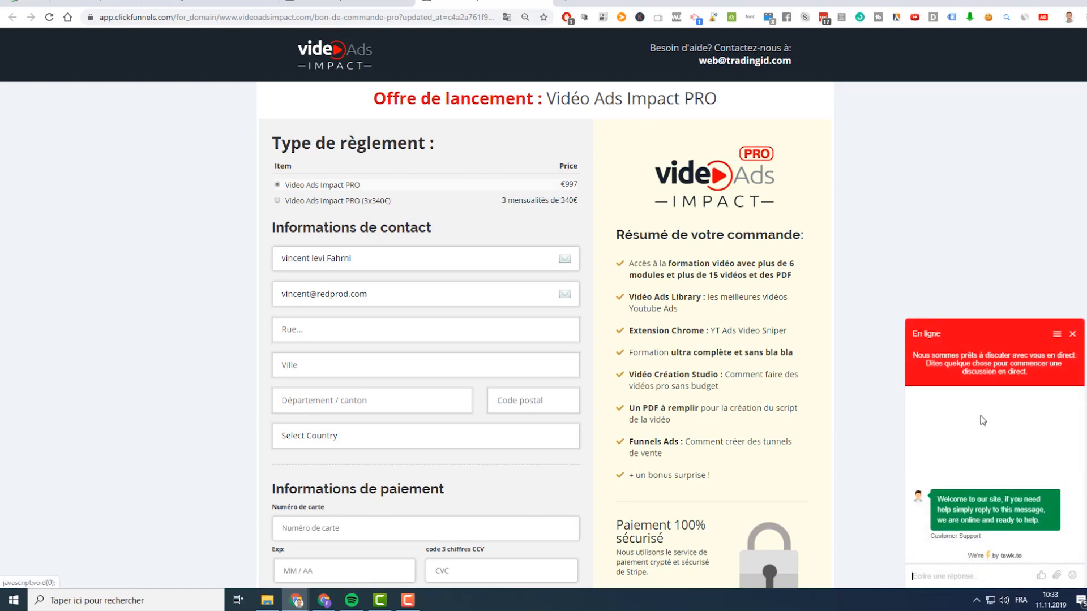
Save the widget appearance again in the tawk.to dashboard, and view the widget's content and scheduler settings
left_click(105, 2)
left_click(283, 551)
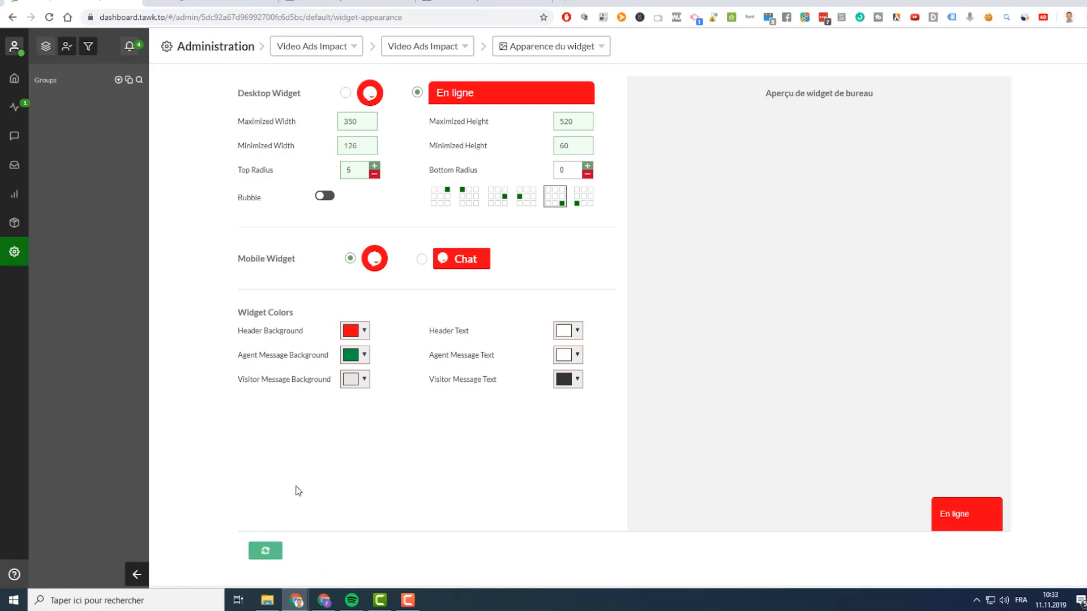
left_click(543, 47)
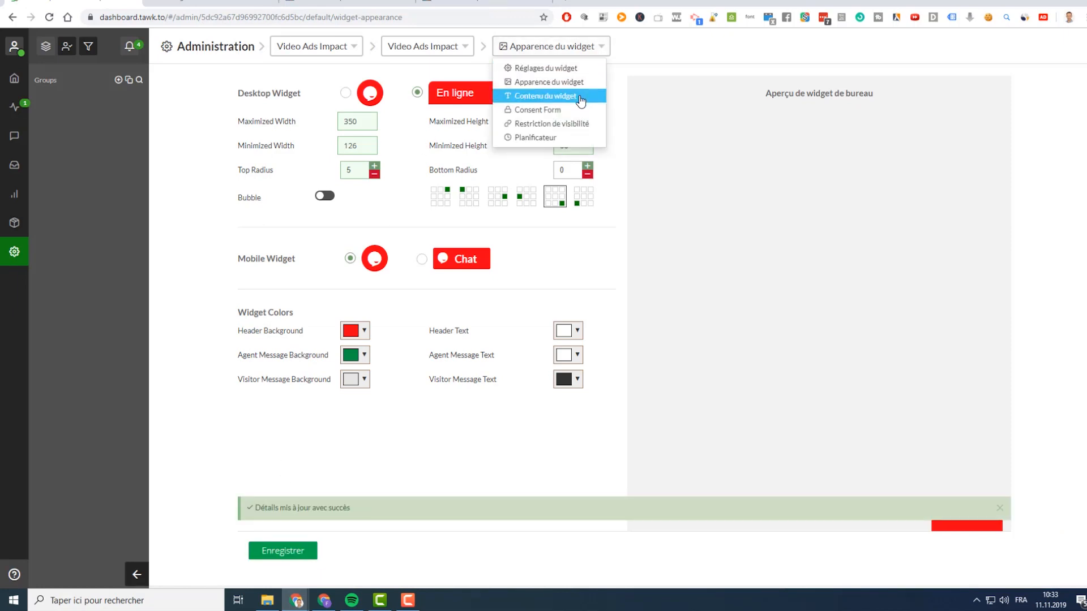
left_click(577, 96)
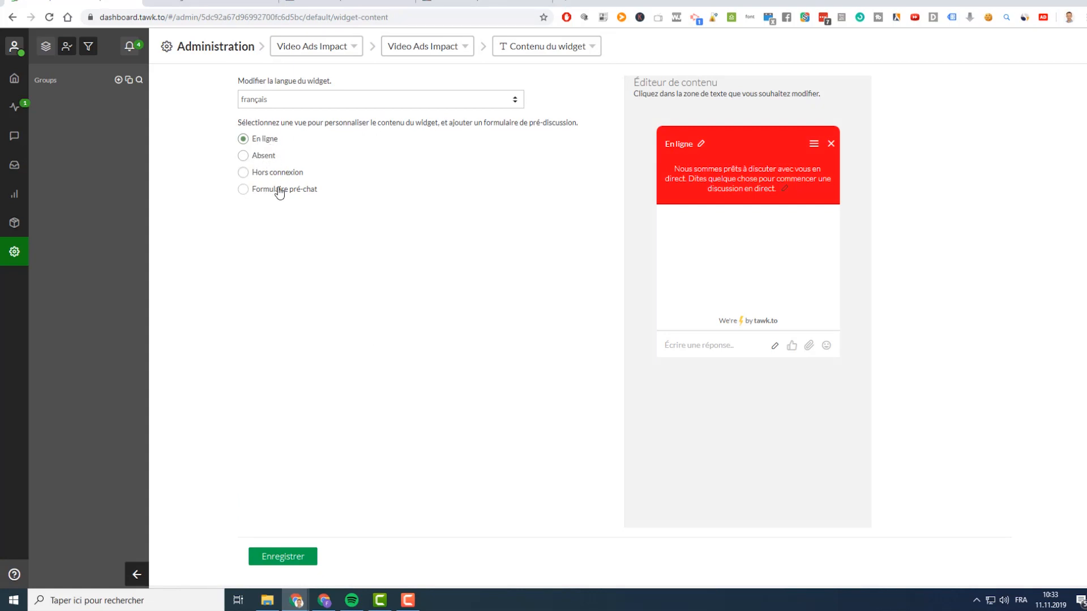
left_click(583, 45)
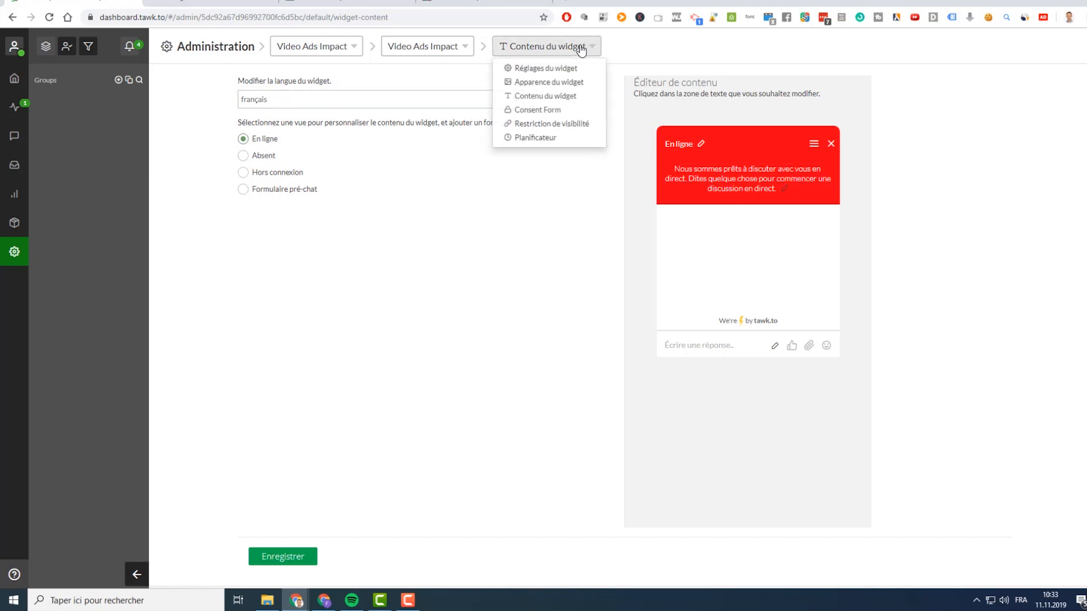
left_click(562, 141)
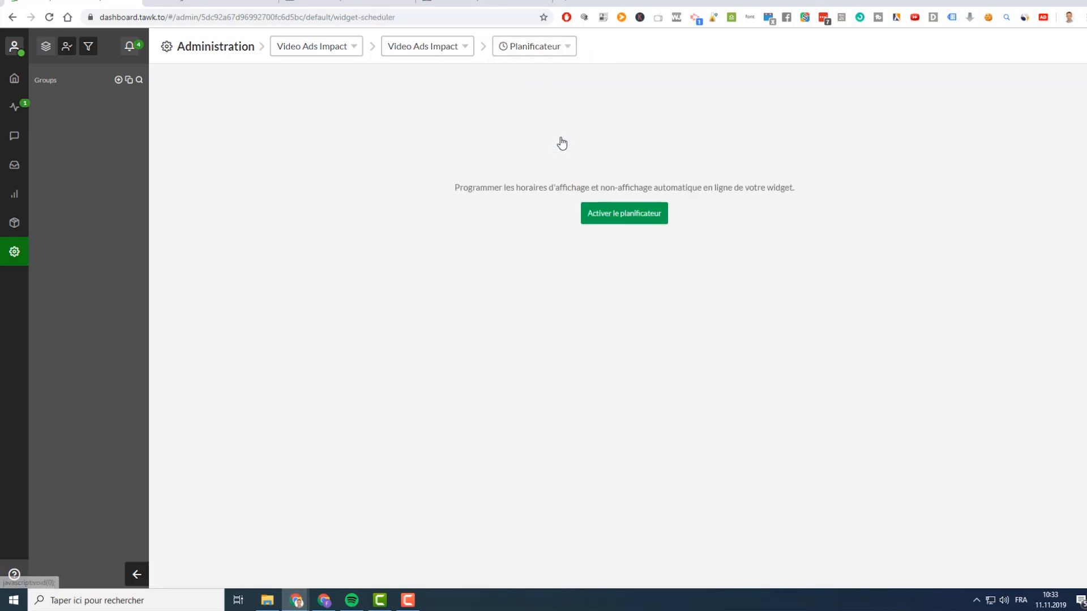
Open the Welcome message trigger among the property's triggers and rename it Message bienvenue
left_click(425, 46)
left_click(450, 107)
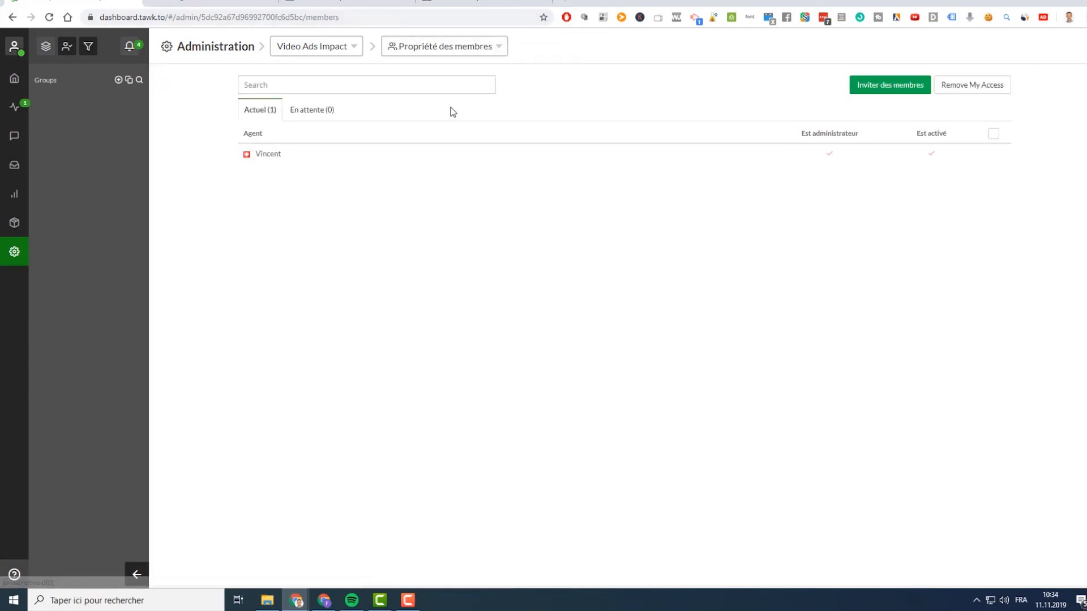
left_click(417, 54)
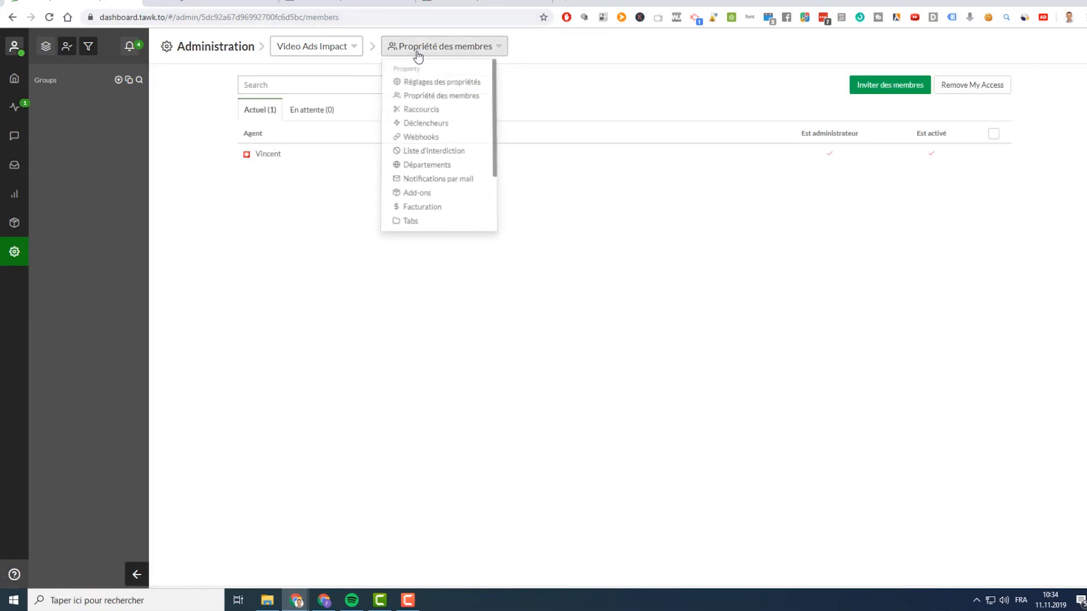
left_click(426, 122)
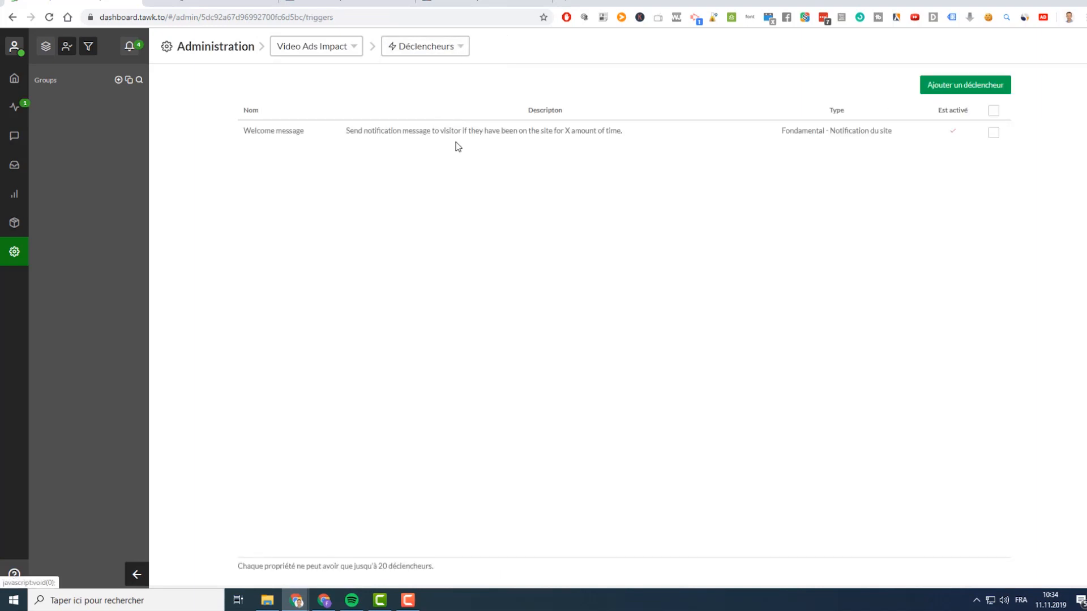
left_click(461, 134)
left_click_drag(311, 130, 73, 118)
key("BackSpace")
type("Message bienvenue")
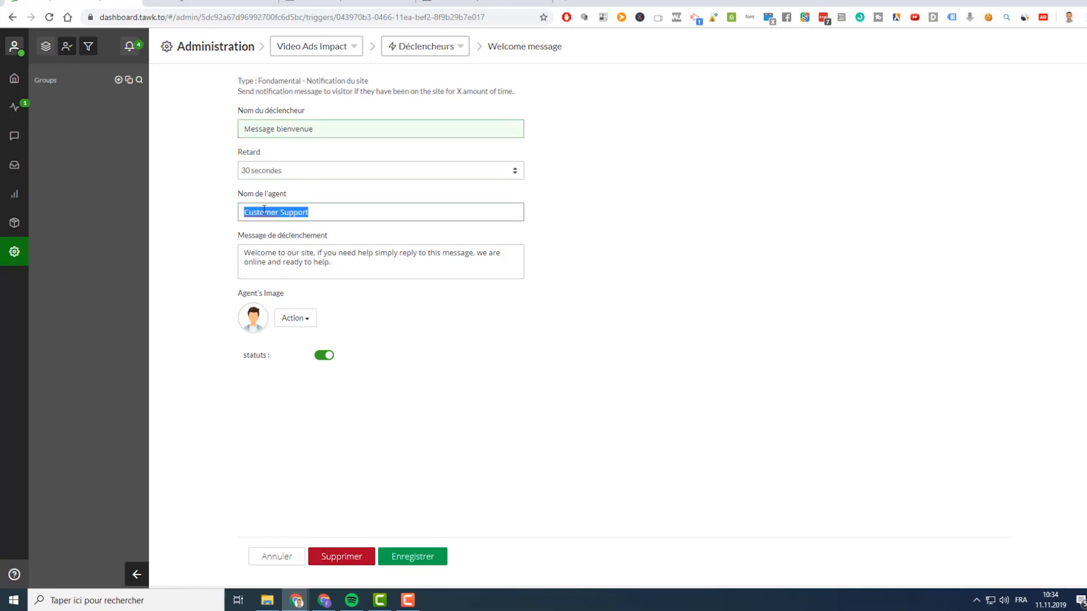
Set the agent name to Support client and the message to "Bonjour, nous sommes en ligne... n'hésitez pas si vous avez une question :-)", and save
type("Support client")
left_click_drag(338, 263, 164, 230)
type("B")
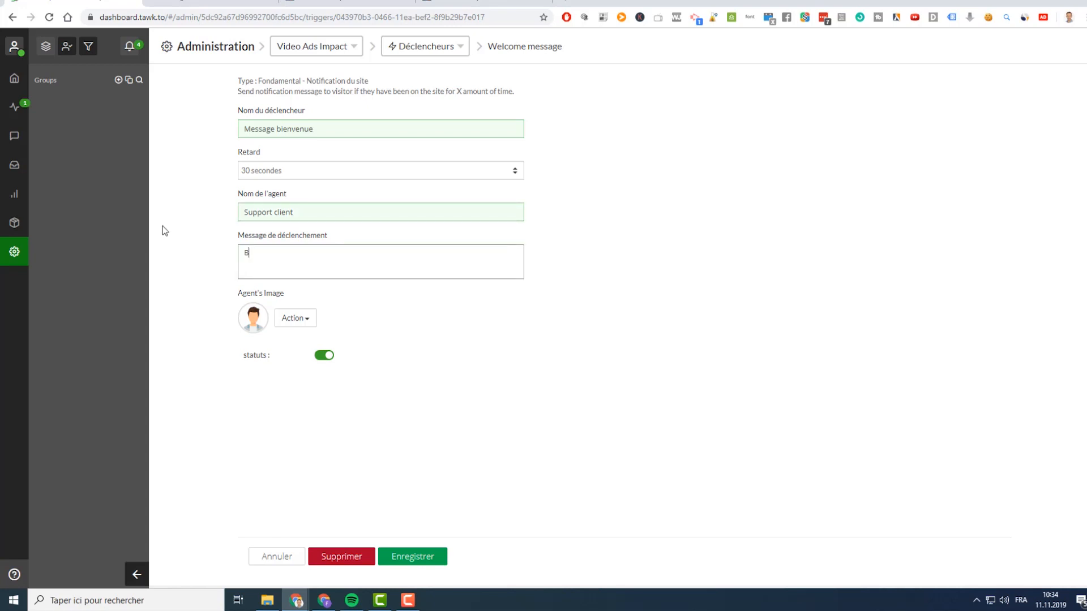
type("onjour, nous sommes en ligne... n'hésitez pas")
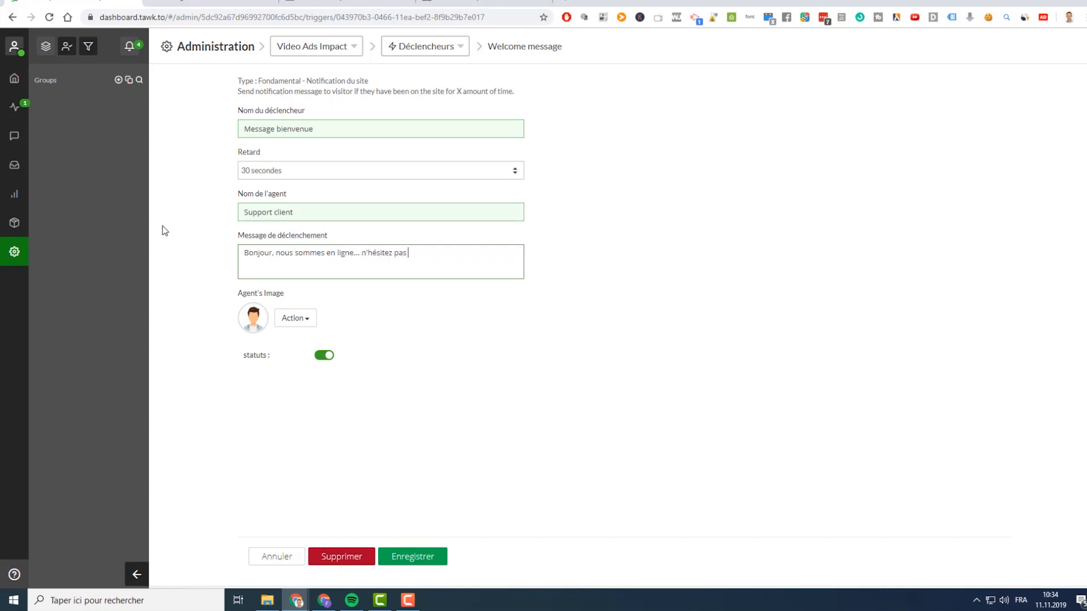
type(" si vous avez une question.")
left_click(433, 563)
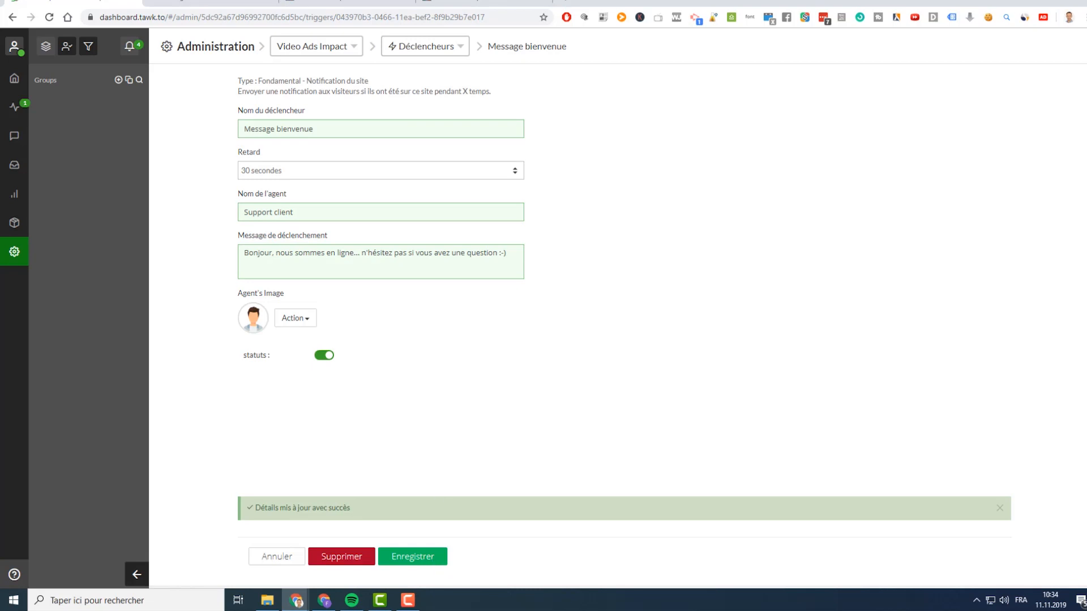
Reload the ClickFunnels order page and open the same address in a private browsing window
left_click(492, 4)
key("F5")
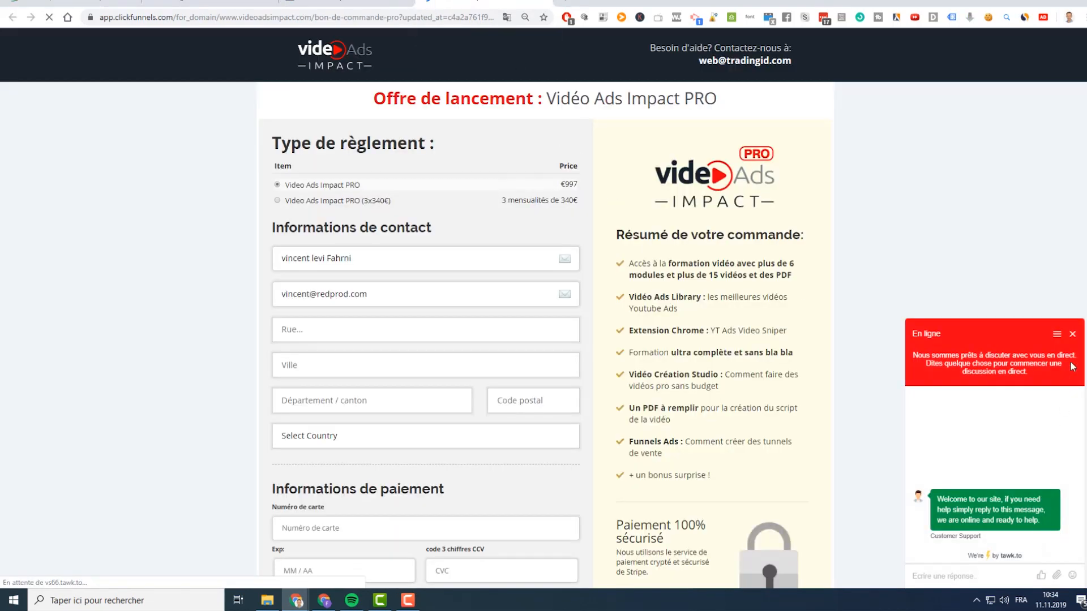
left_click(386, 13)
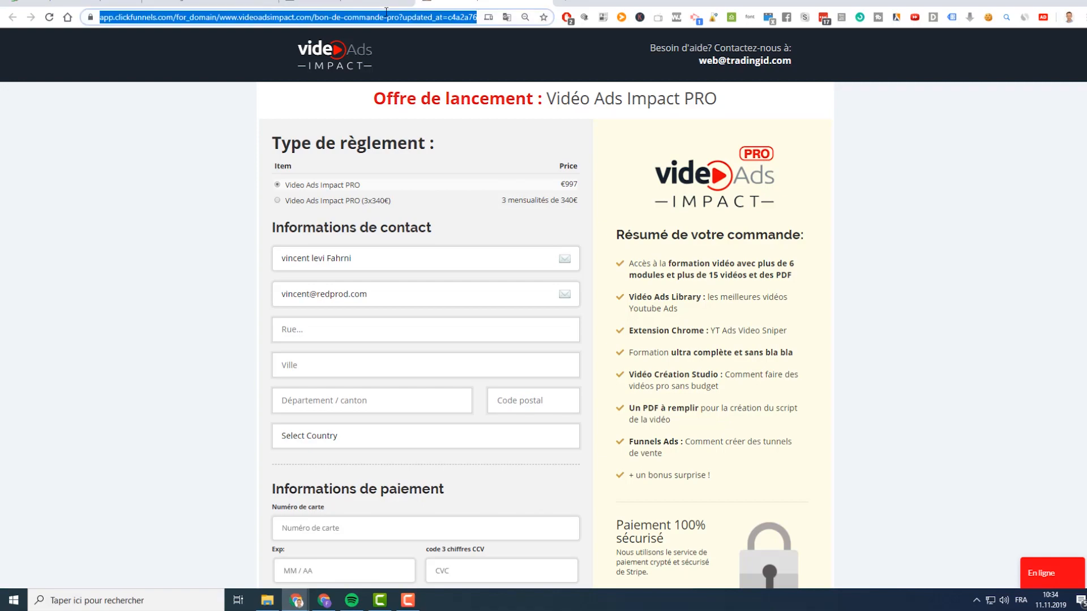
key("ctrl+shift+n")
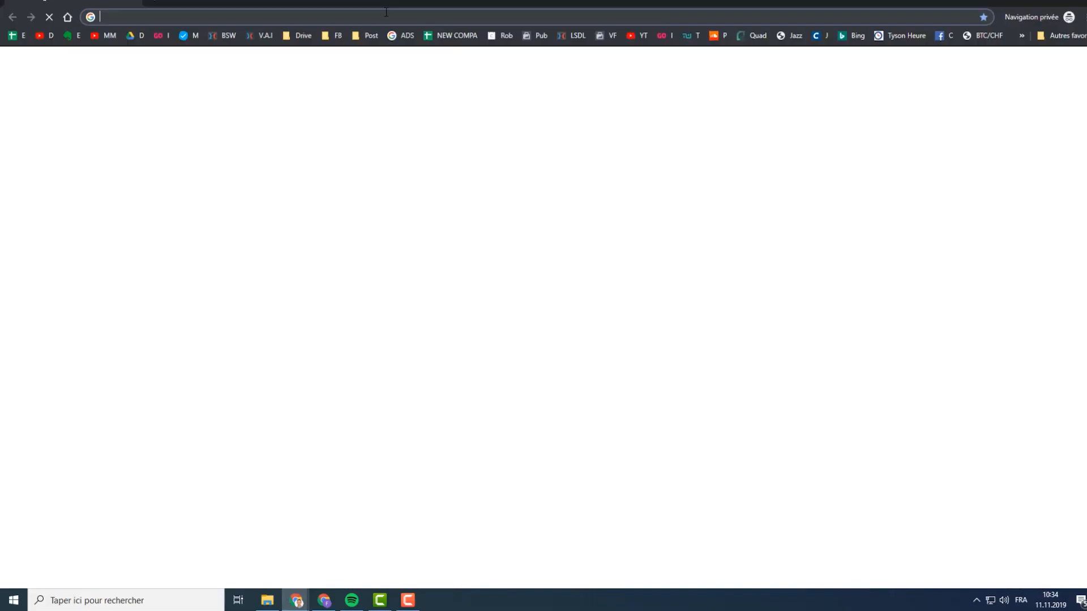
type("app.clickfunnels.com/for_domain/www.videoadsimpact.com/bon-de-commande-pro?updated_at=c4a2a761f9d2f0bc4d3566b6c63b7ce9v2&track=0&preview=true")
key("Return")
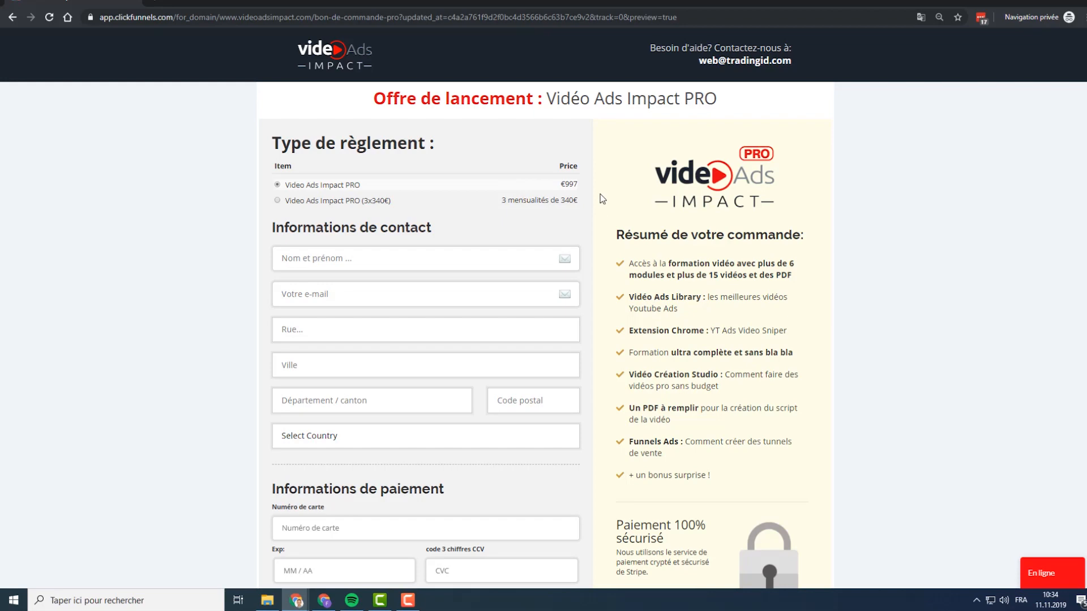
Browse the order page until the welcome message pops up, and answer it with "ah cool"
scroll(604, 243, "down", 1)
scroll(603, 245, "down", 3)
scroll(601, 250, "up", 3)
scroll(503, 255, "down", 3)
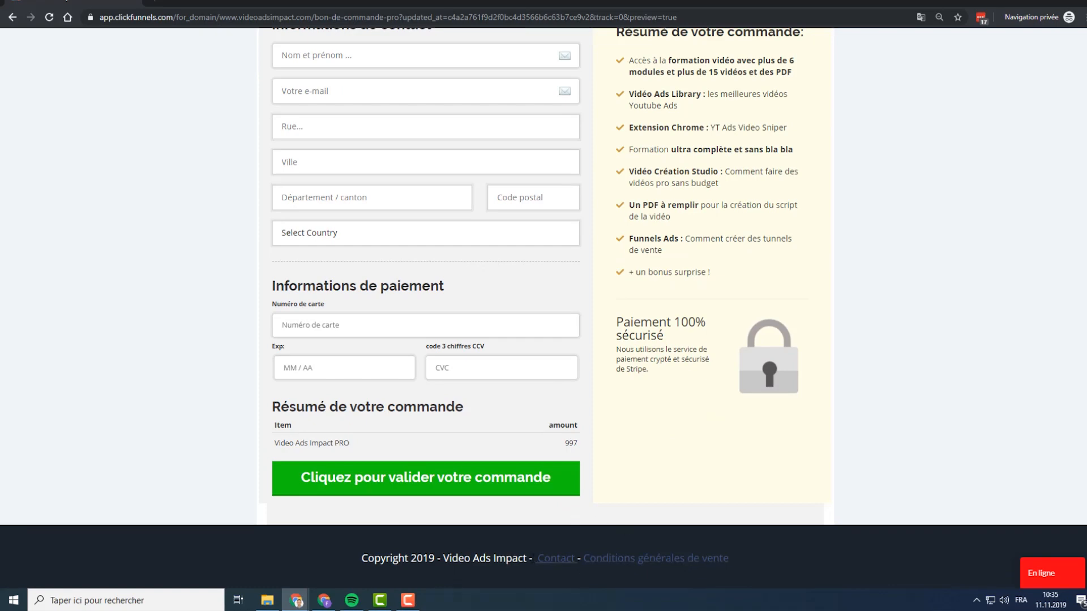
scroll(572, 518, "up", 3)
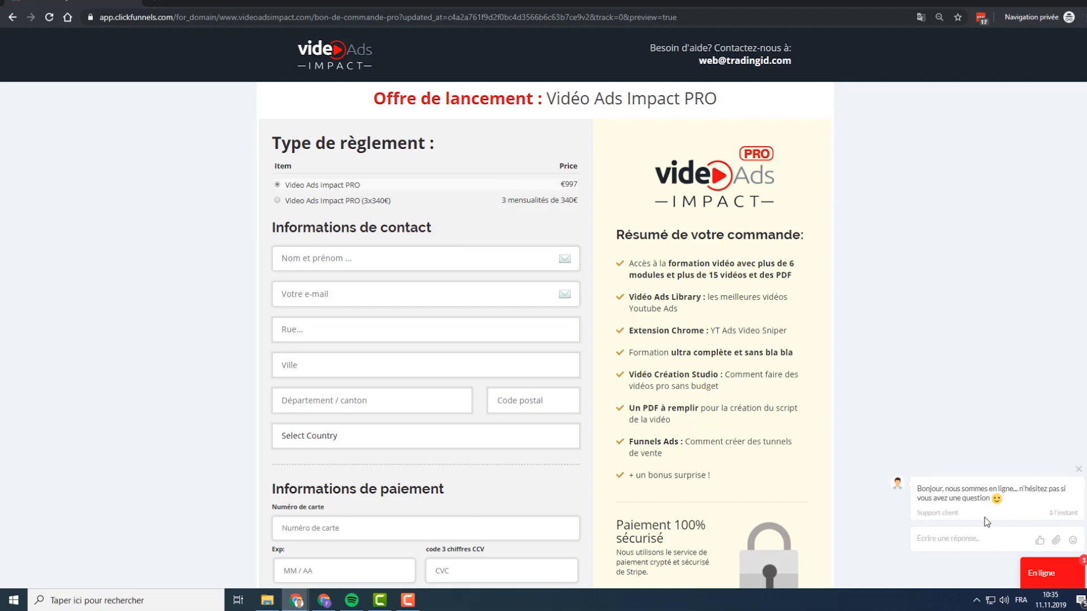
left_click(965, 540)
type("aj")
key("BackSpace")
type("h cool")
key("Return")
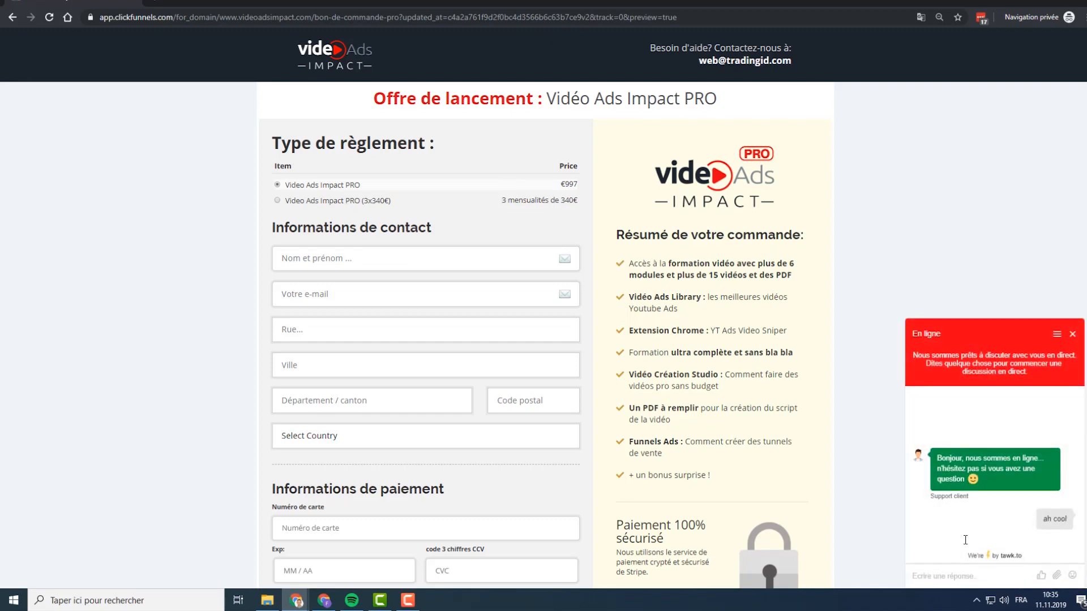
Shrink the private window, return to the tawk.to dashboard and join the visitor's incoming chat as agent
left_click(1056, 1)
left_click_drag(768, 26, 772, 28)
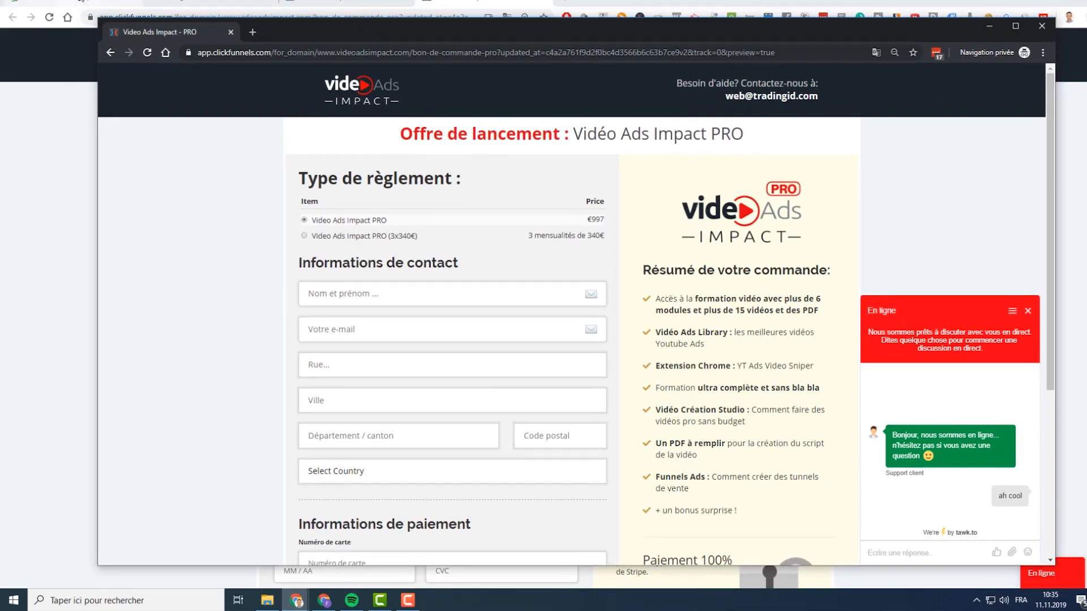
left_click(106, 2)
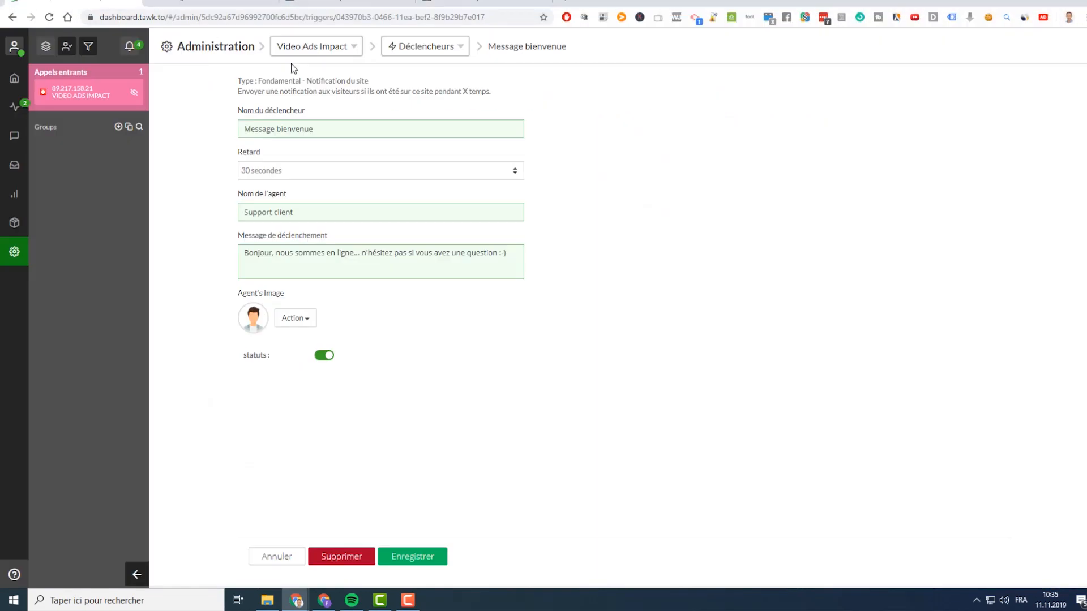
left_click(412, 555)
left_click(80, 91)
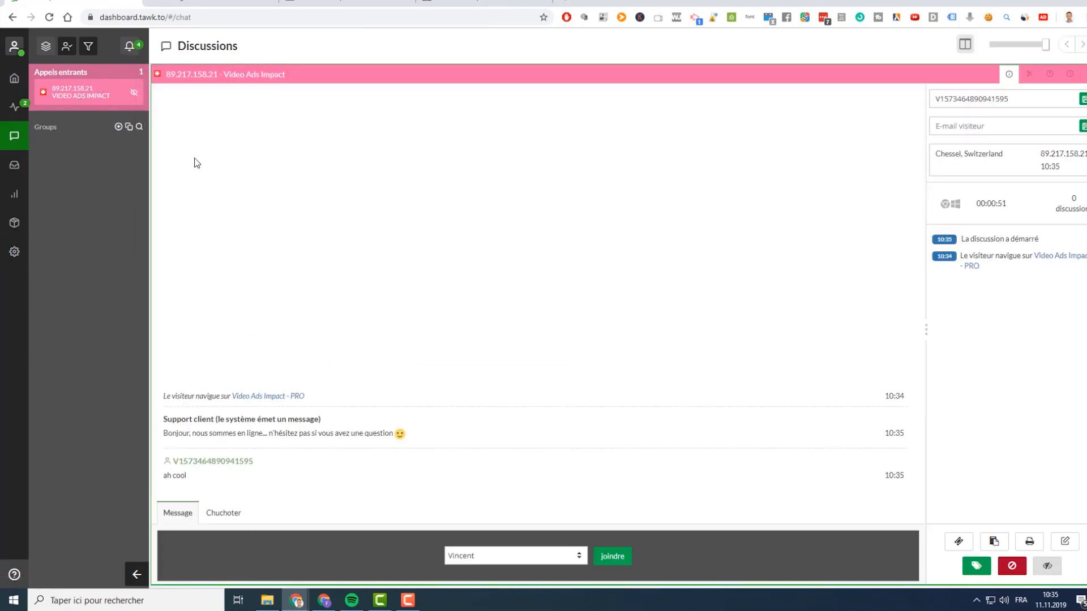
left_click(611, 557)
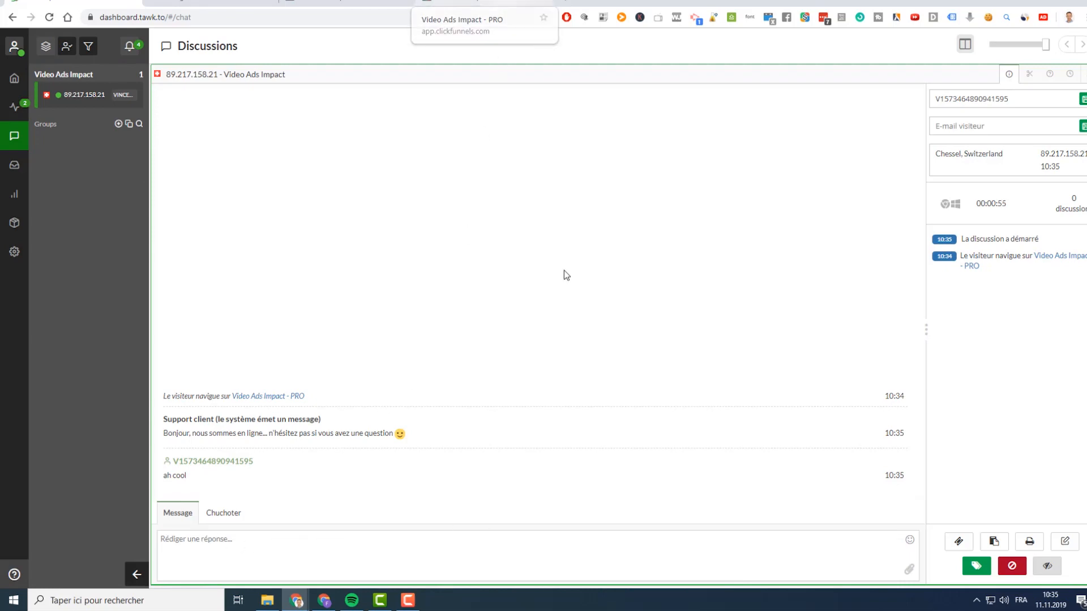
Narrow the visitor's private window to reveal the dashboard's chat, and send the visitor the reply "oui ?"
mouse_move(303, 606)
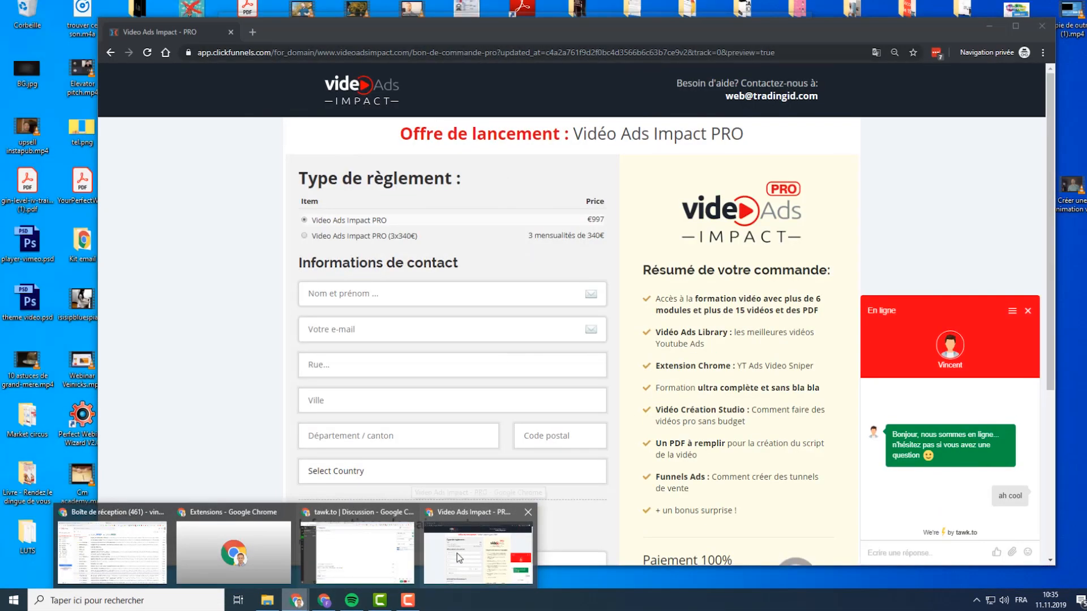
left_click(457, 552)
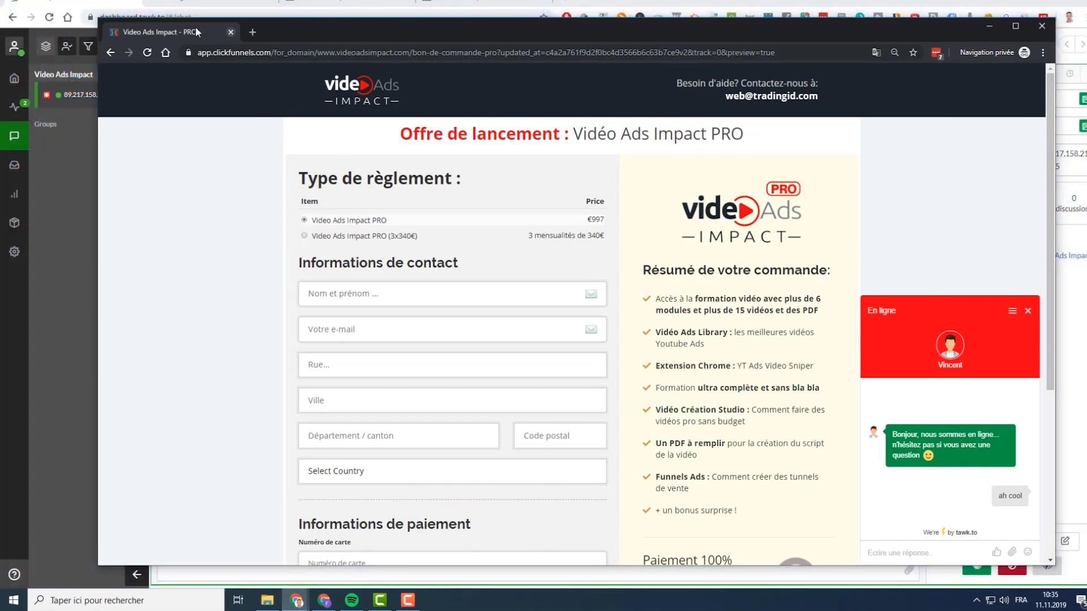
left_click_drag(100, 19, 681, 19)
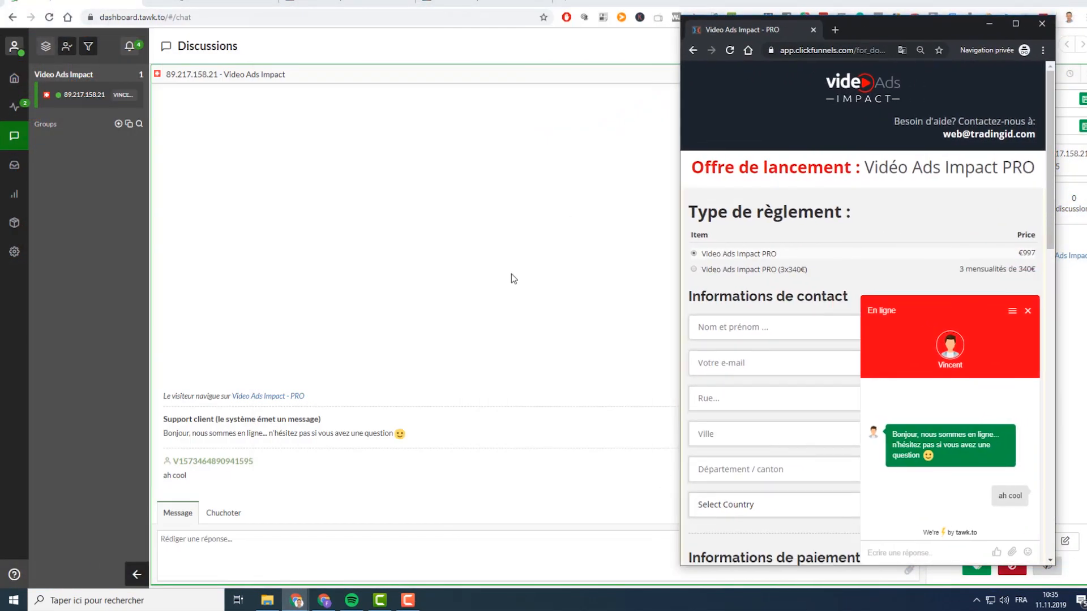
left_click(348, 546)
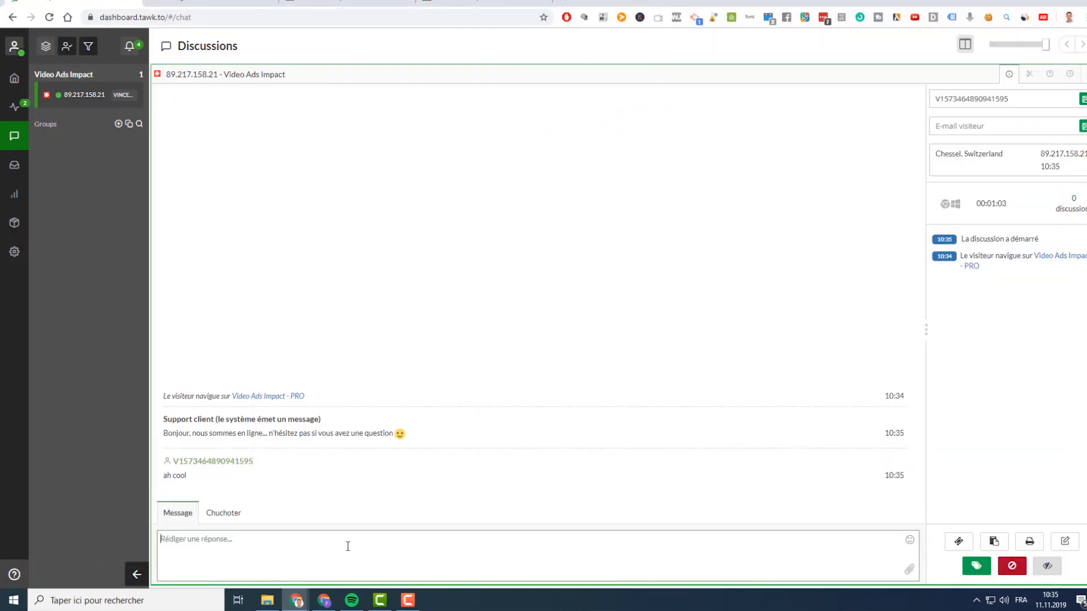
type("oui ?")
key("Return")
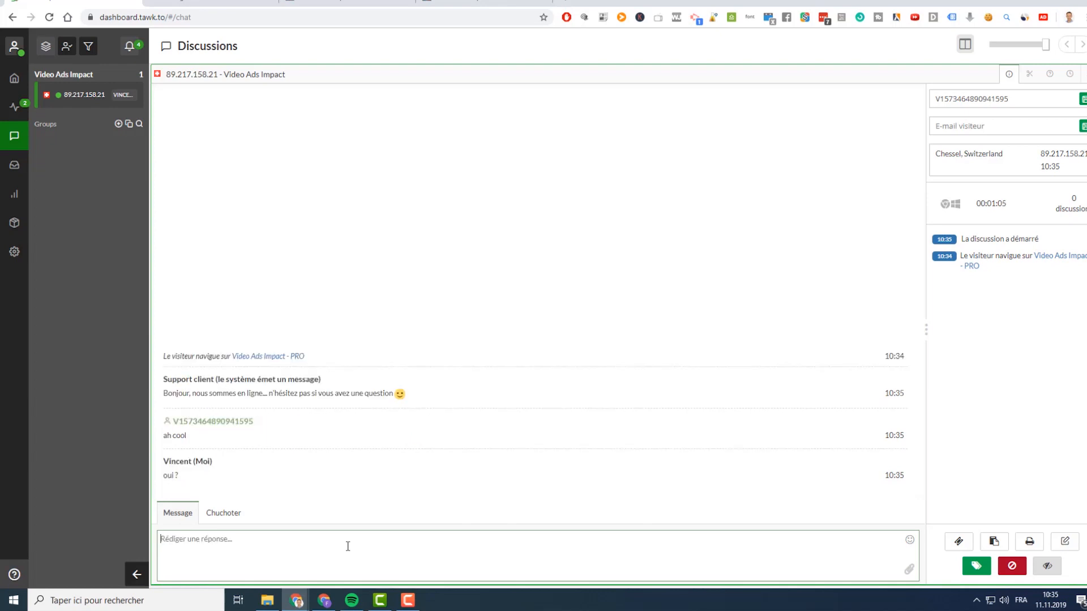
Bring the visitor's private window forward and draft the unsent chat message "j'ai une question pour vous, je n'arrive pas a"
mouse_move(310, 606)
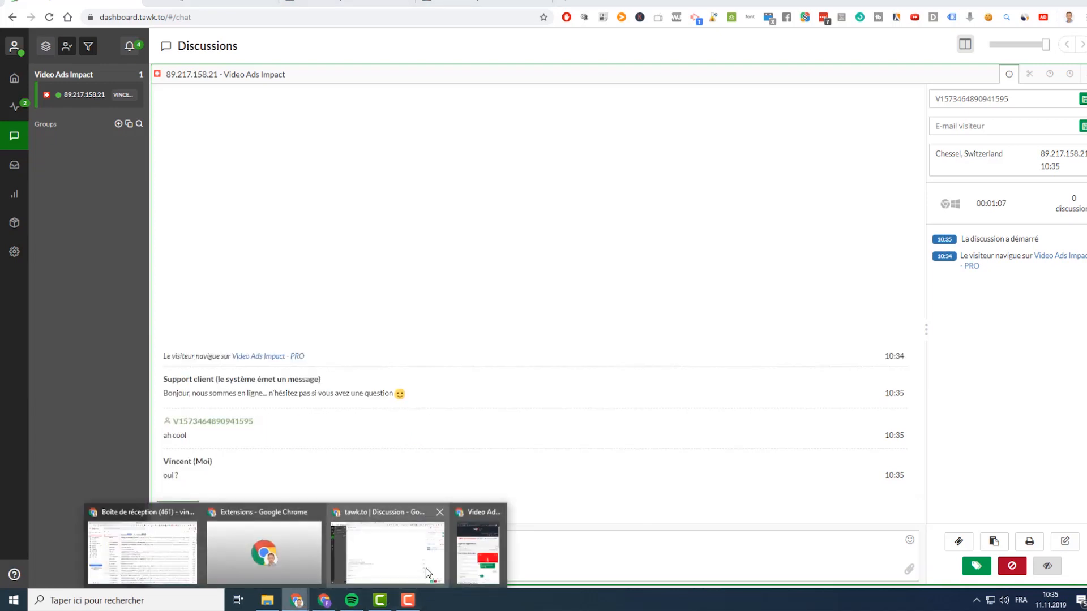
left_click(423, 569)
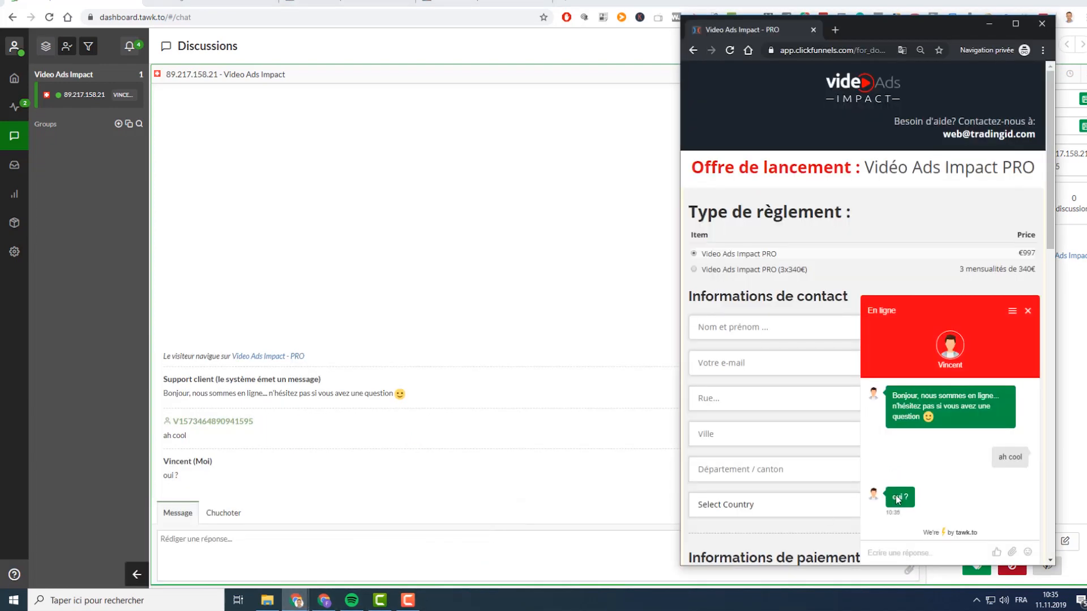
left_click(939, 554)
type("j'a")
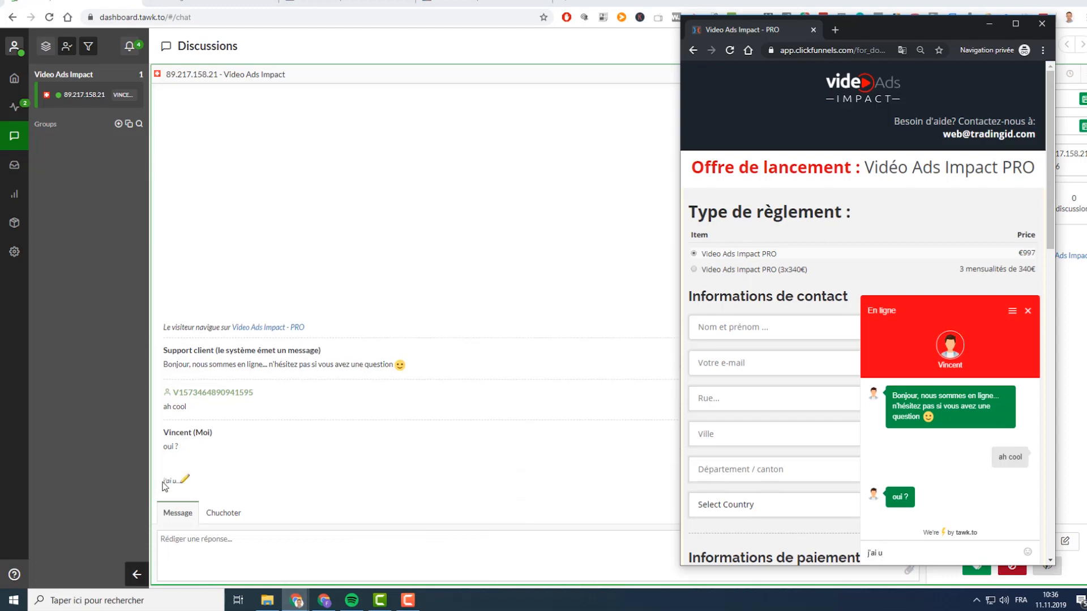
type("i une question pour vous")
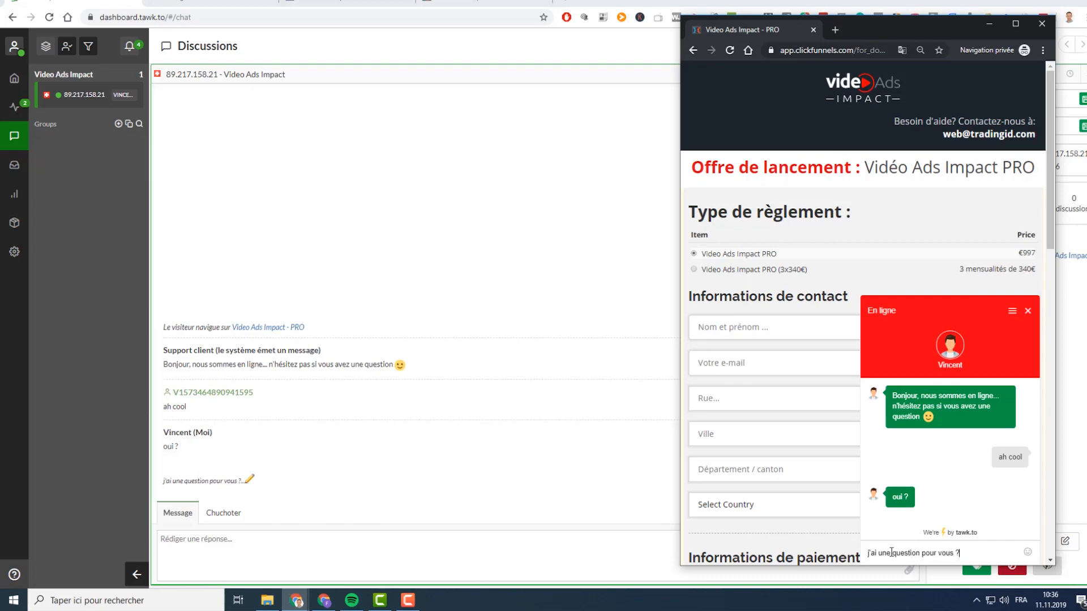
type(", je n'arrive pas a")
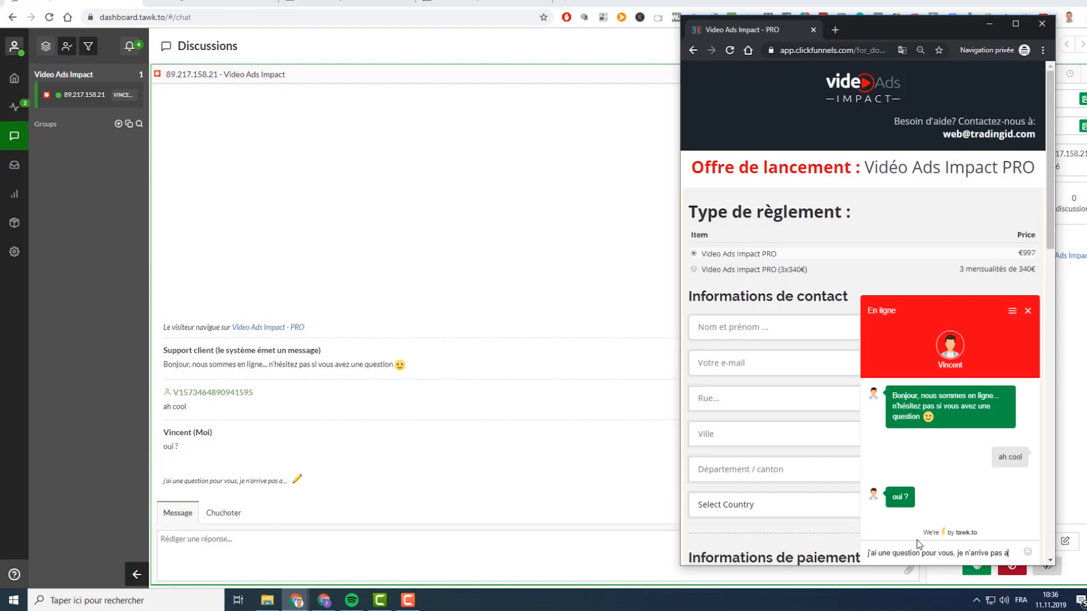
Replace the visitor's draft with "je ne sais pas ou est", leave it unsent, and send the agent reply "alors, pour les paiements...." from the dashboard
triple_click(935, 554)
type("je ne sais pas ou est")
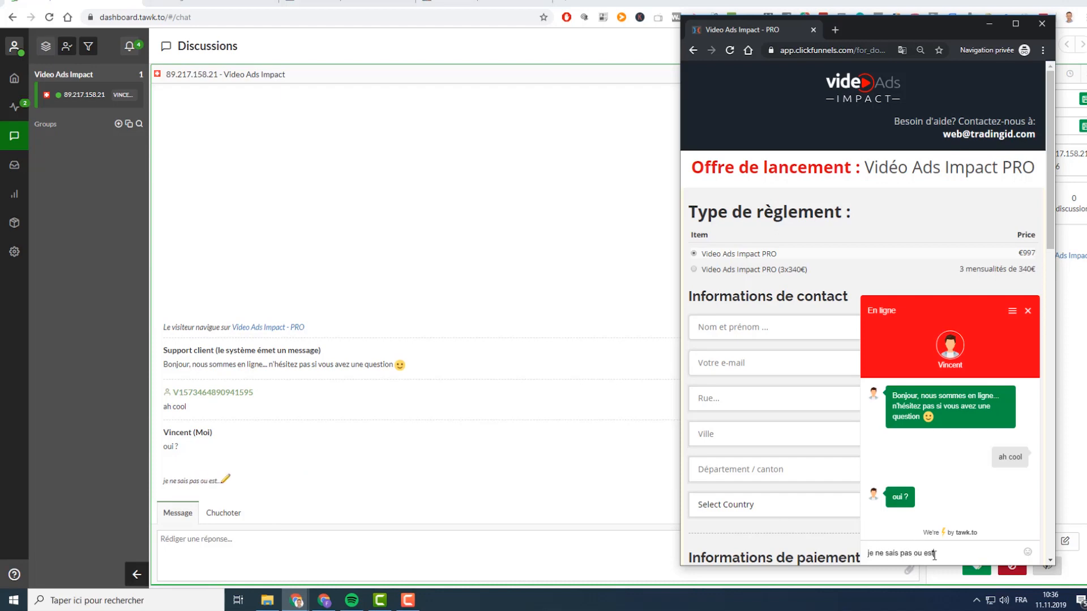
left_click(473, 557)
type("alors, pour les pa")
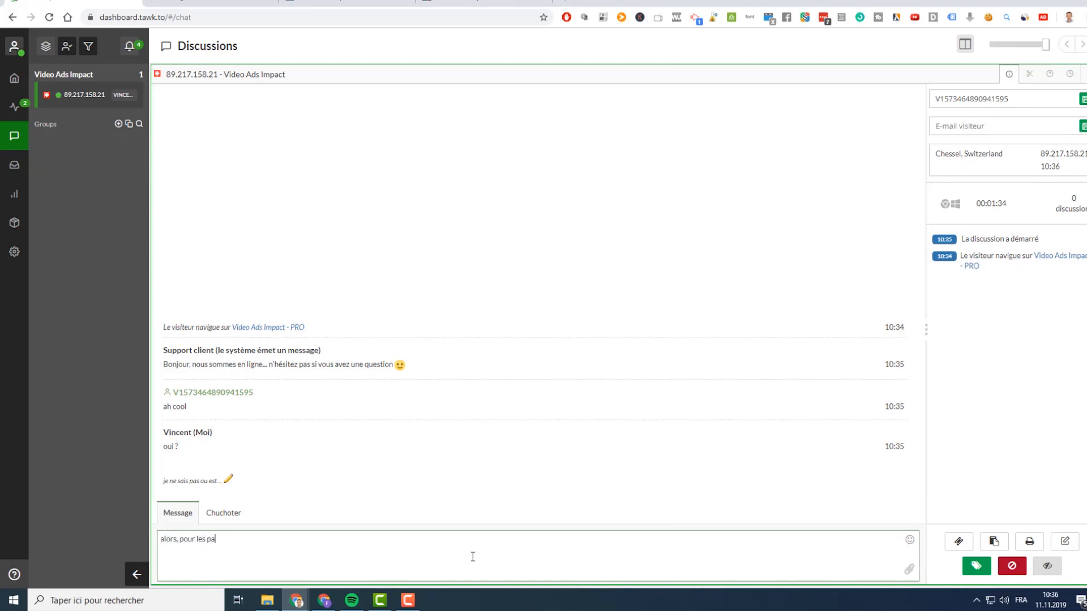
type("iements....")
key("Return")
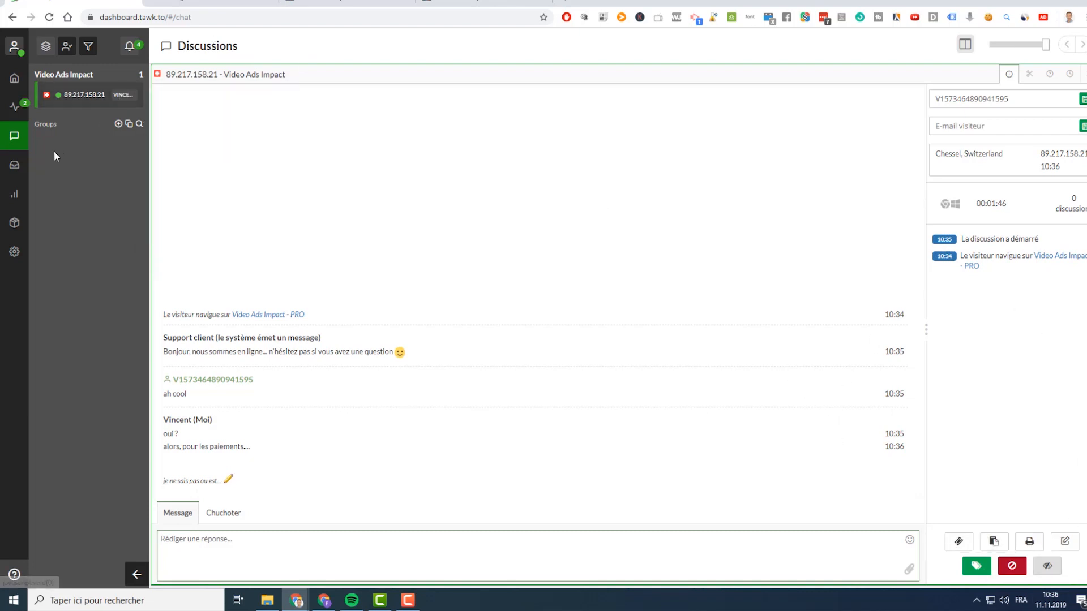
Look through the dashboard's messaging inbox, the visitor monitoring list and the overview page
left_click(18, 171)
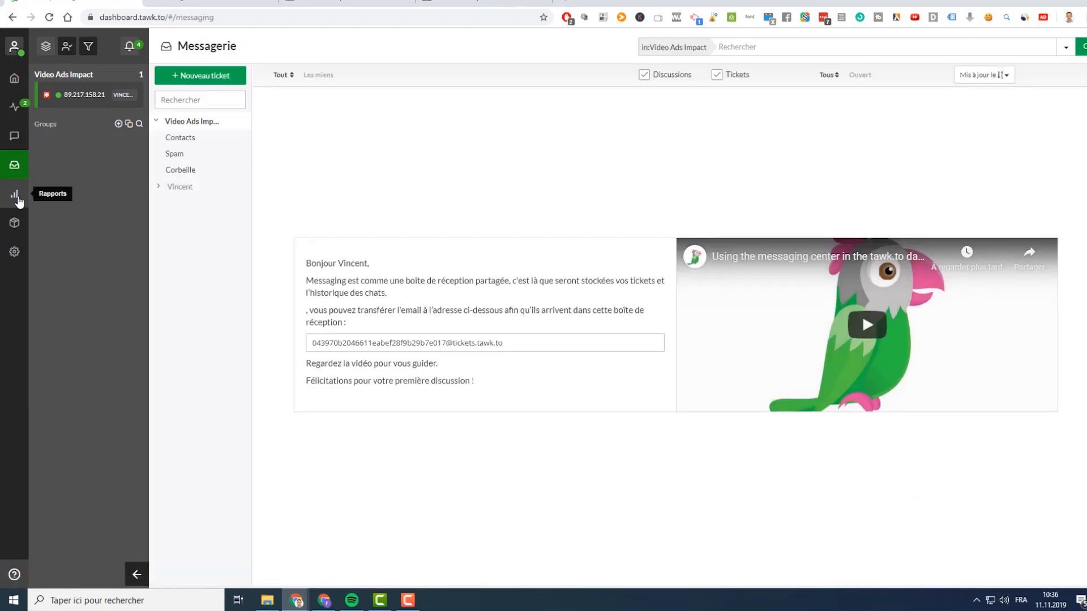
left_click(13, 112)
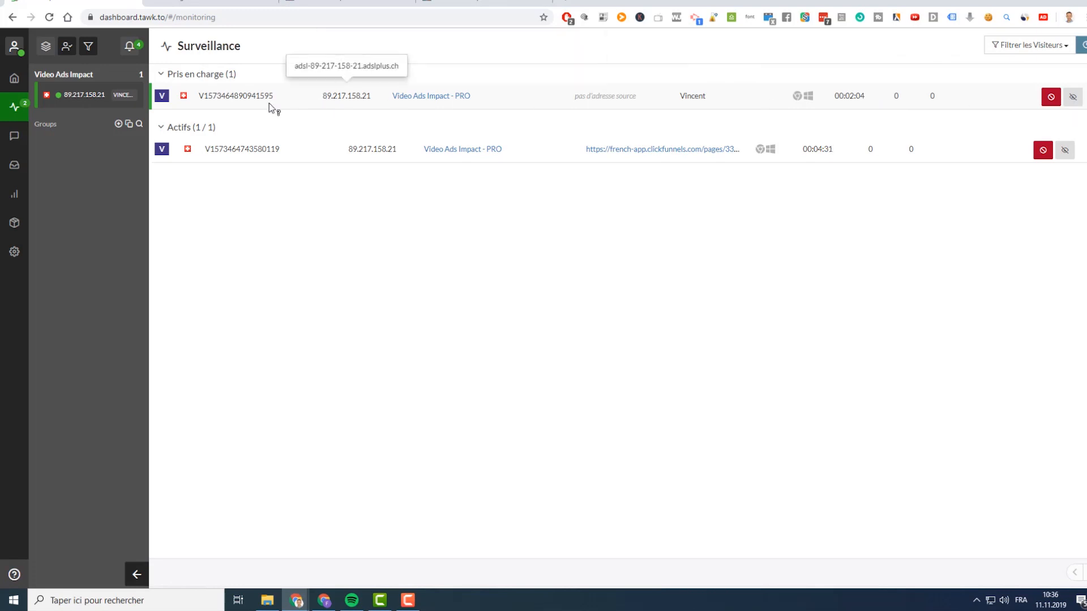
left_click(17, 82)
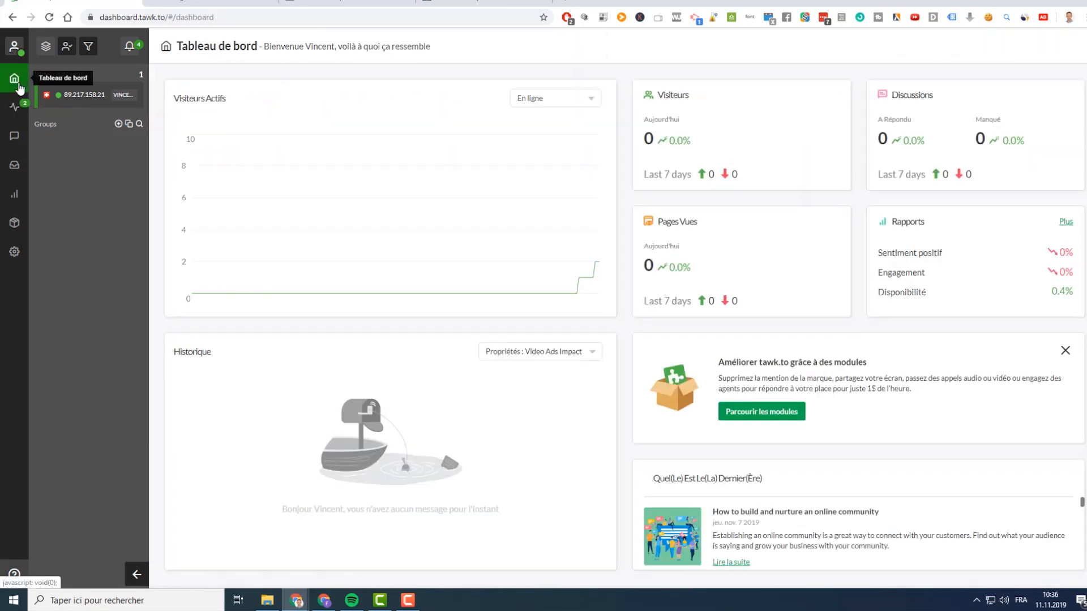
Return to the ClickFunnels order page and open its "En ligne" chat widget
left_click(464, 3)
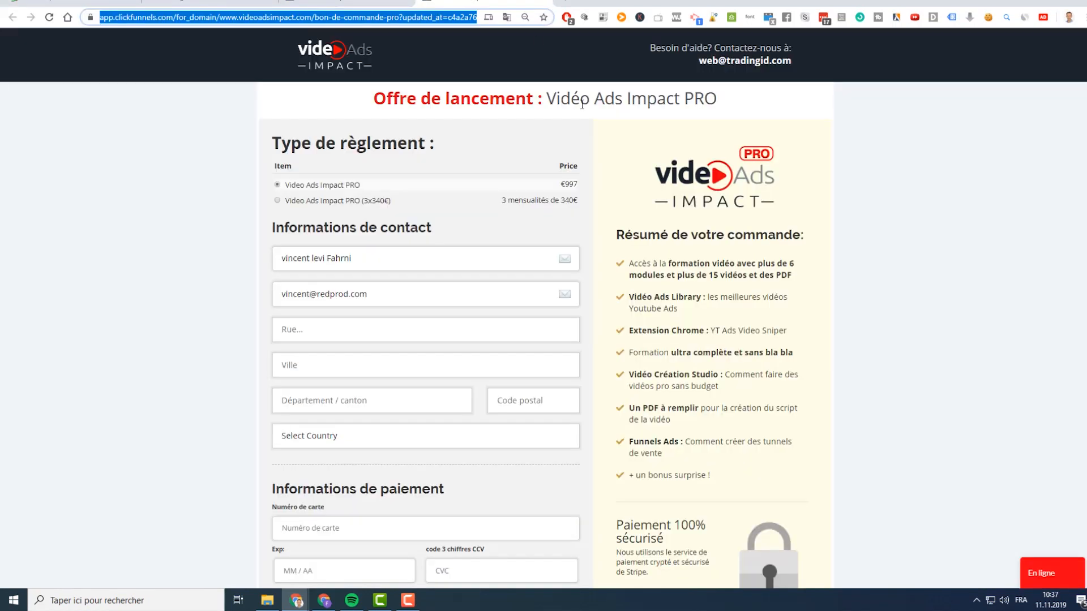
left_click(1024, 580)
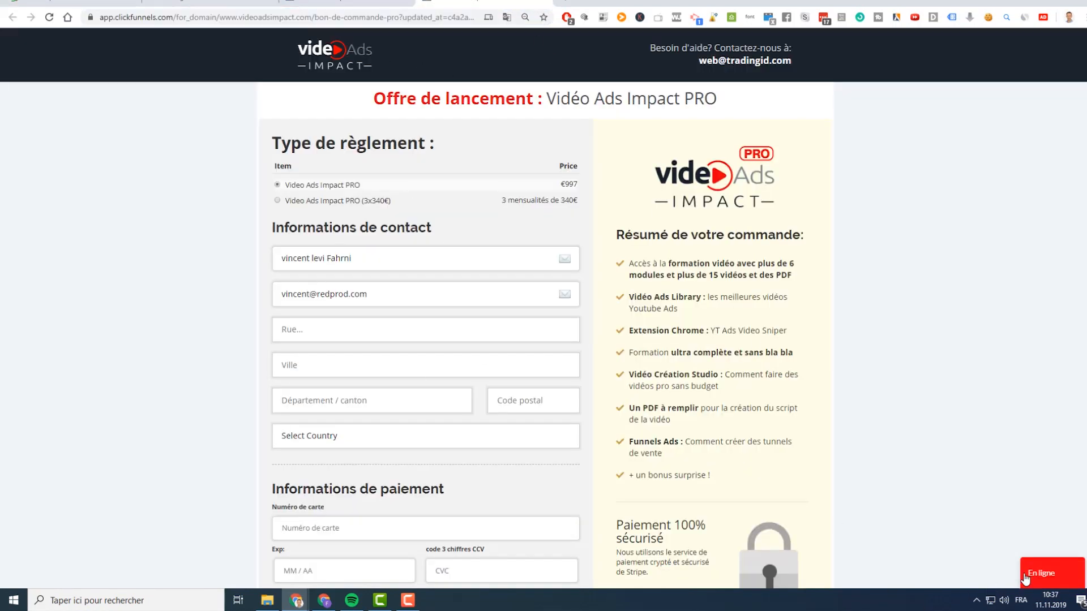